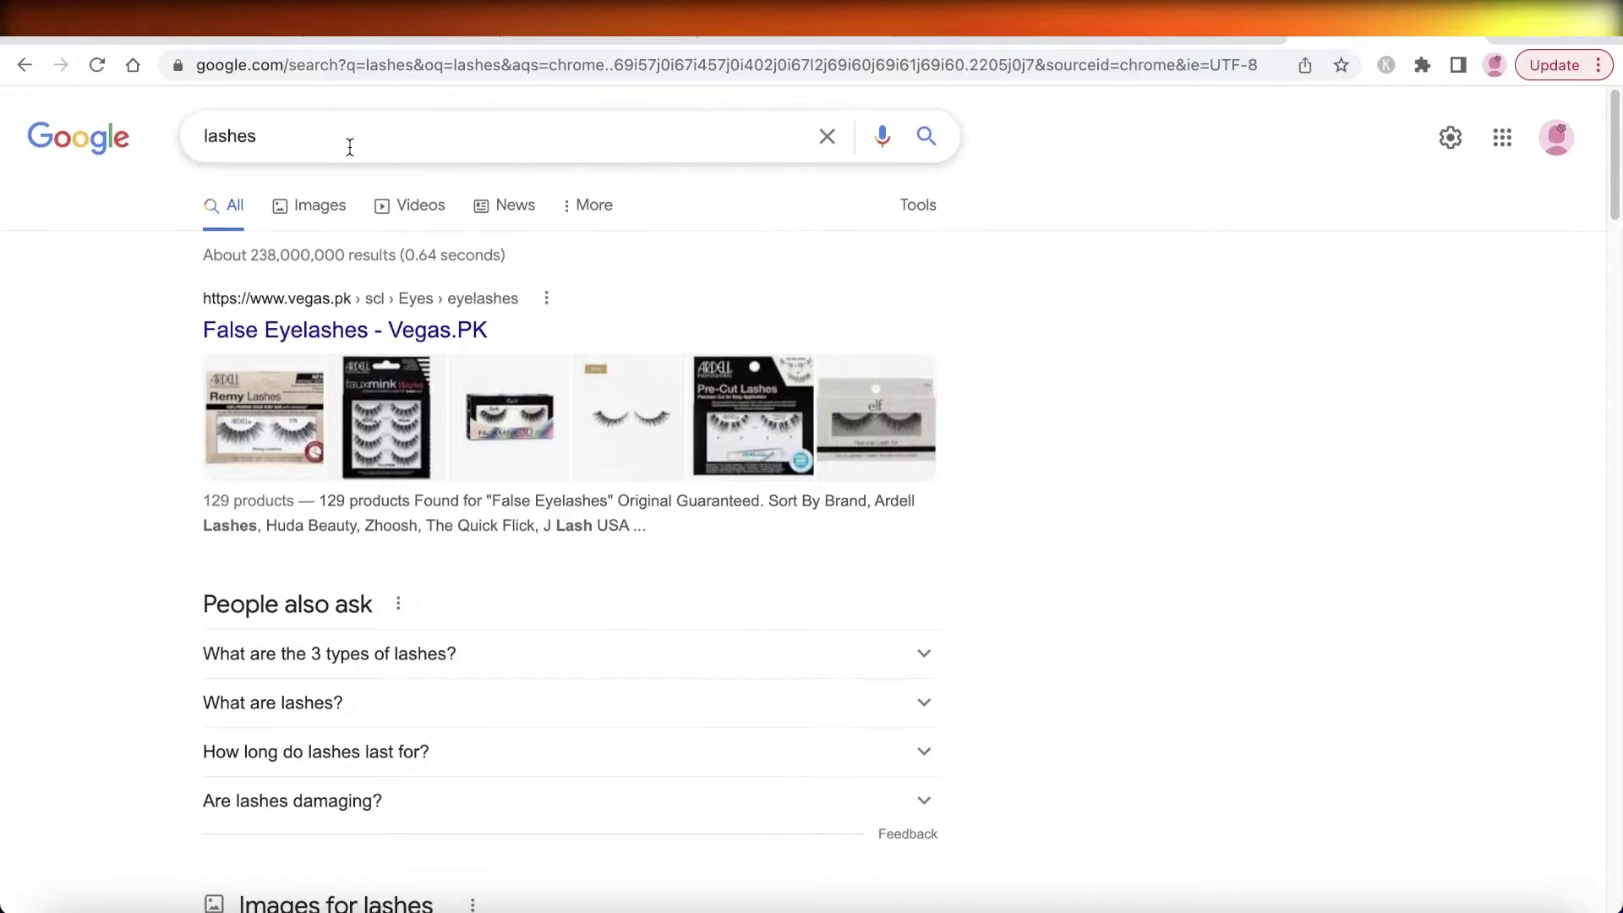
# Scroll through the Google results for 'lashes' down to the map of Syracuse lash studios.
pyautogui.scroll(-6, 909, 445)
pyautogui.scroll(8, 1191, 414)
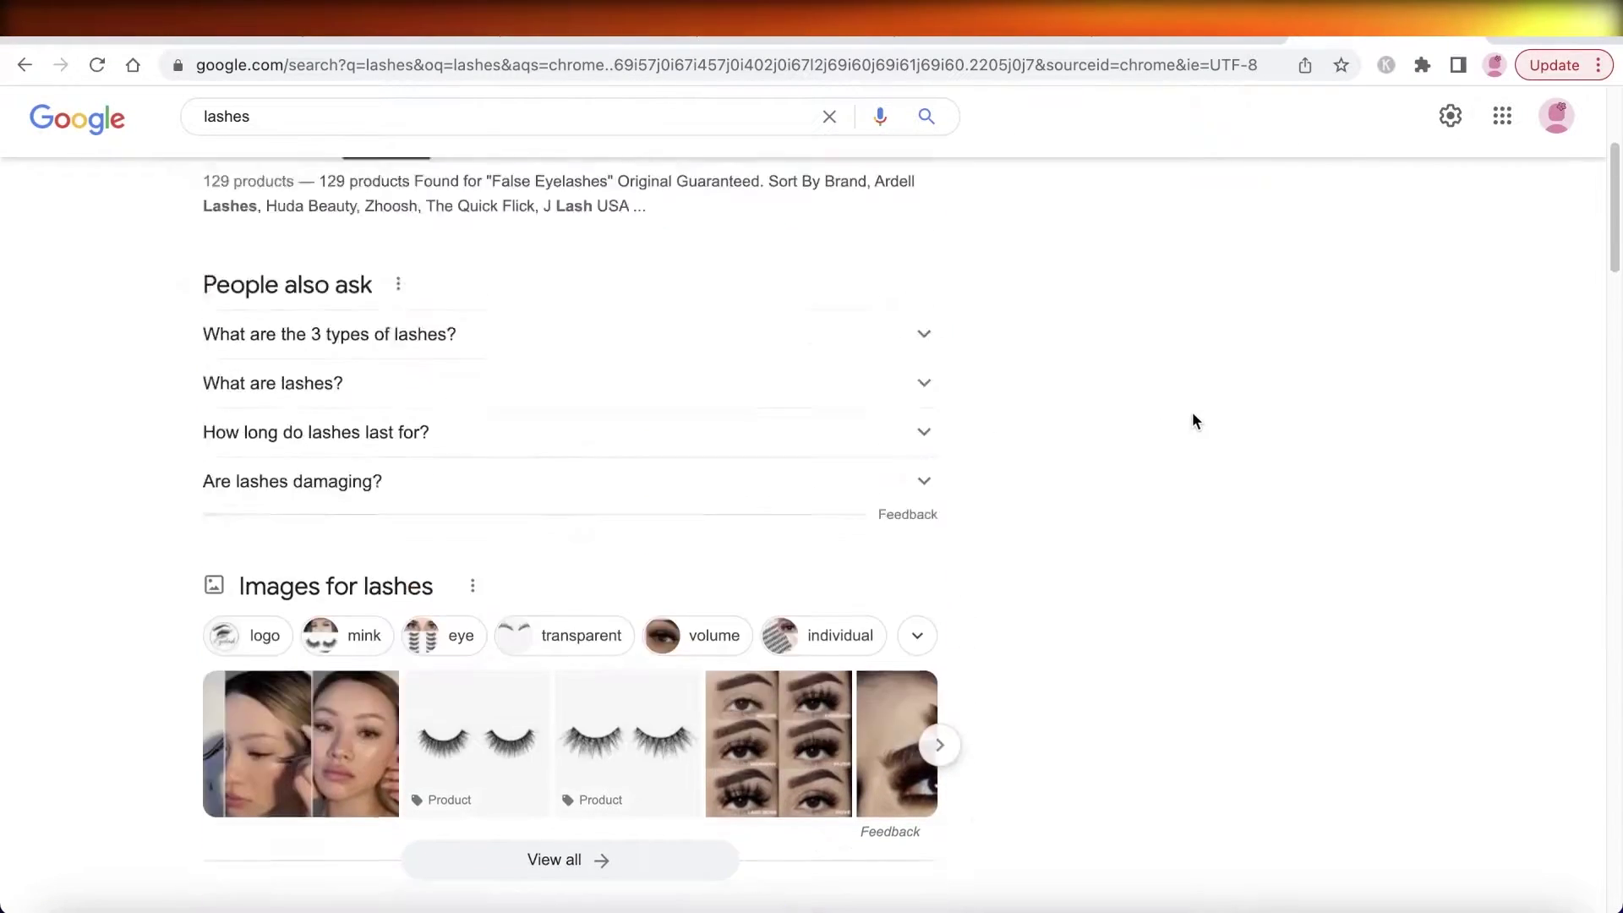
pyautogui.scroll(1, 1192, 416)
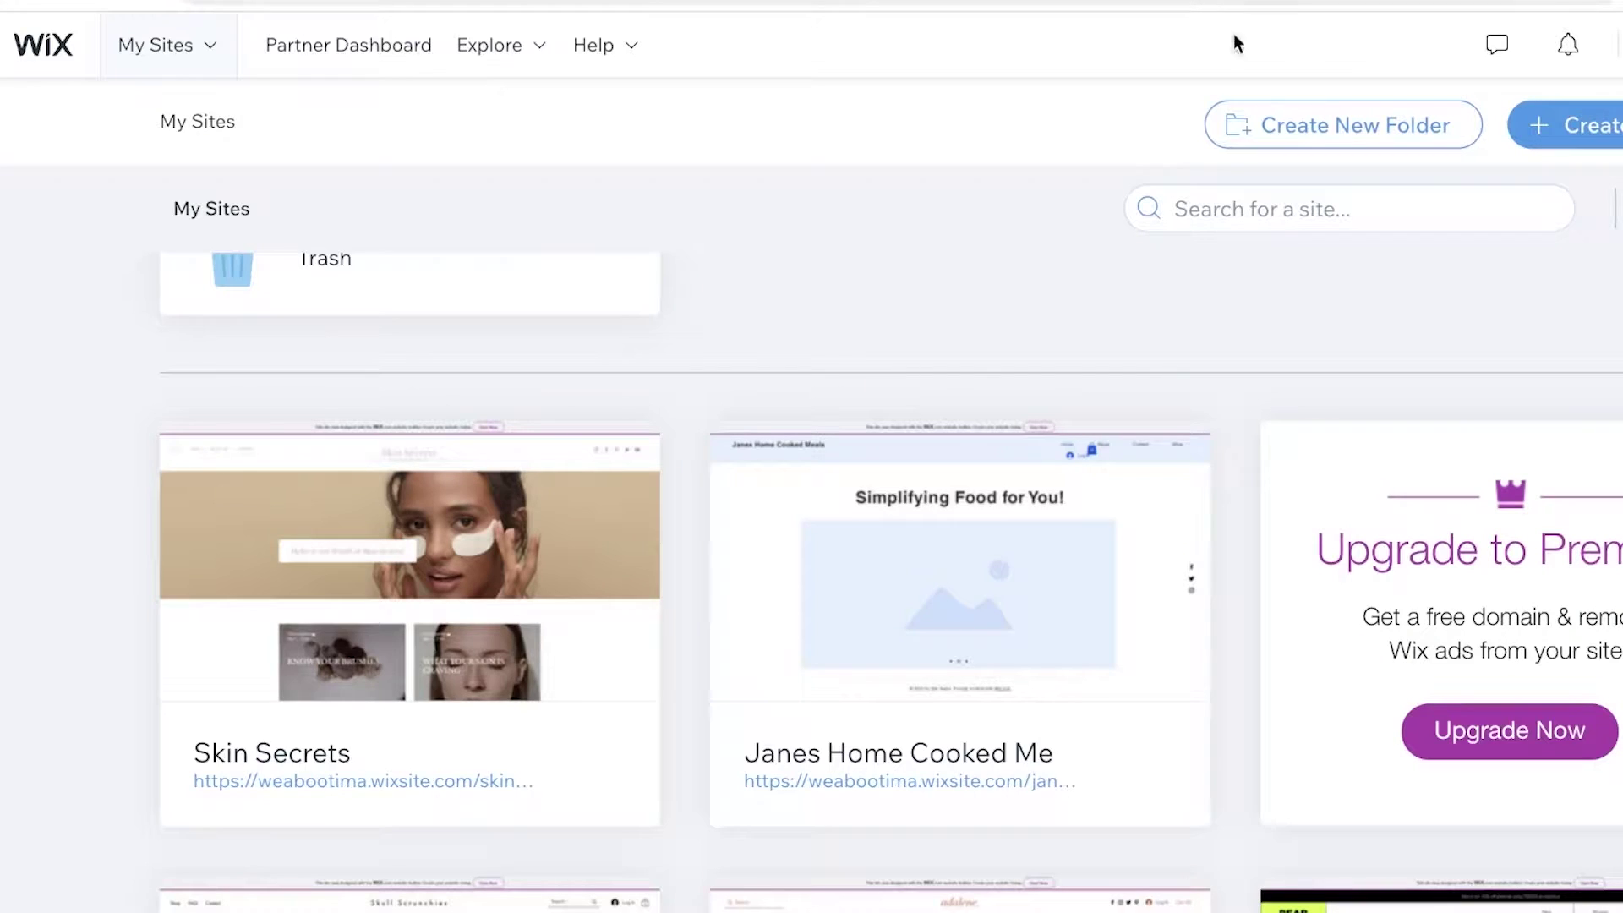
pyautogui.scroll(-1, 1210, 384)
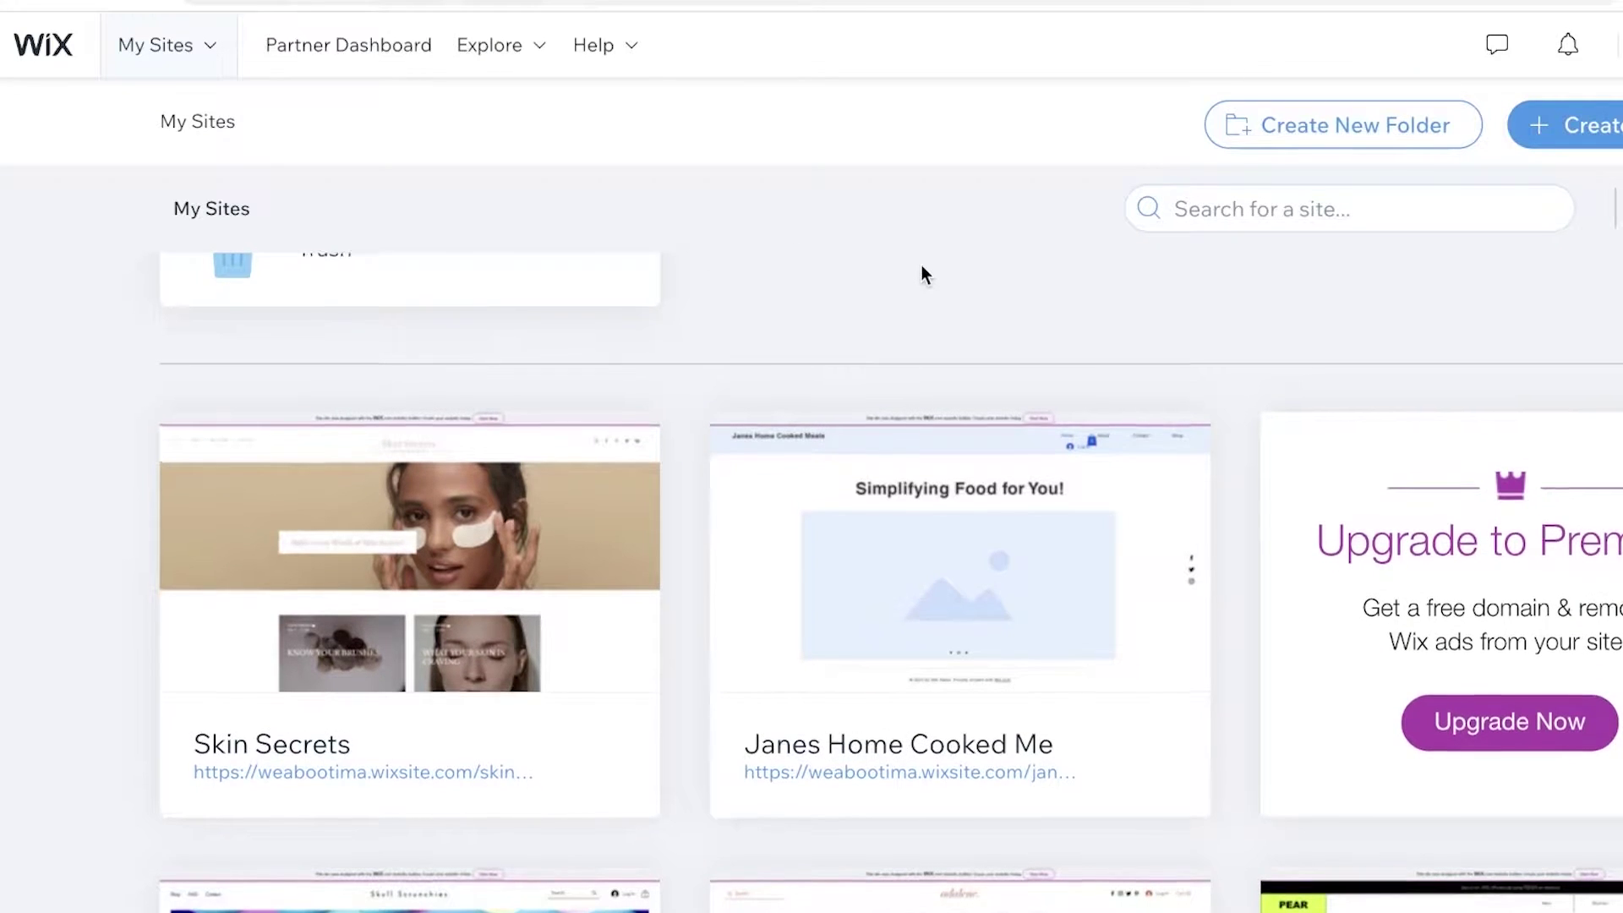
# Scroll through the sites listed on the Wix My Sites dashboard.
pyautogui.scroll(3, 925, 275)
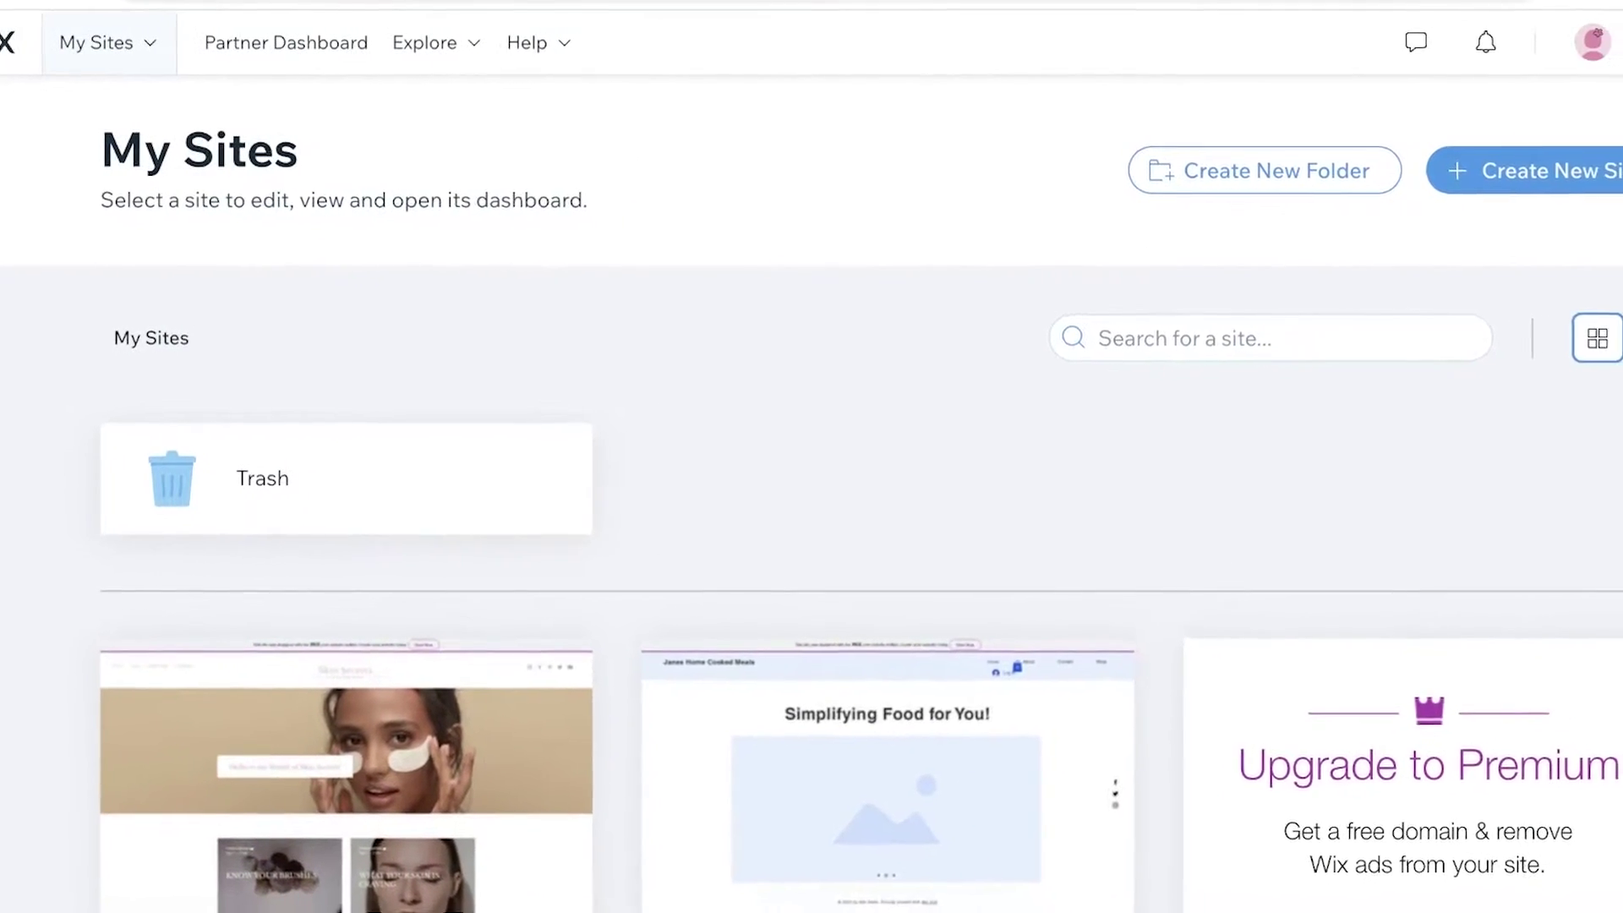
pyautogui.scroll(-5, 811, 549)
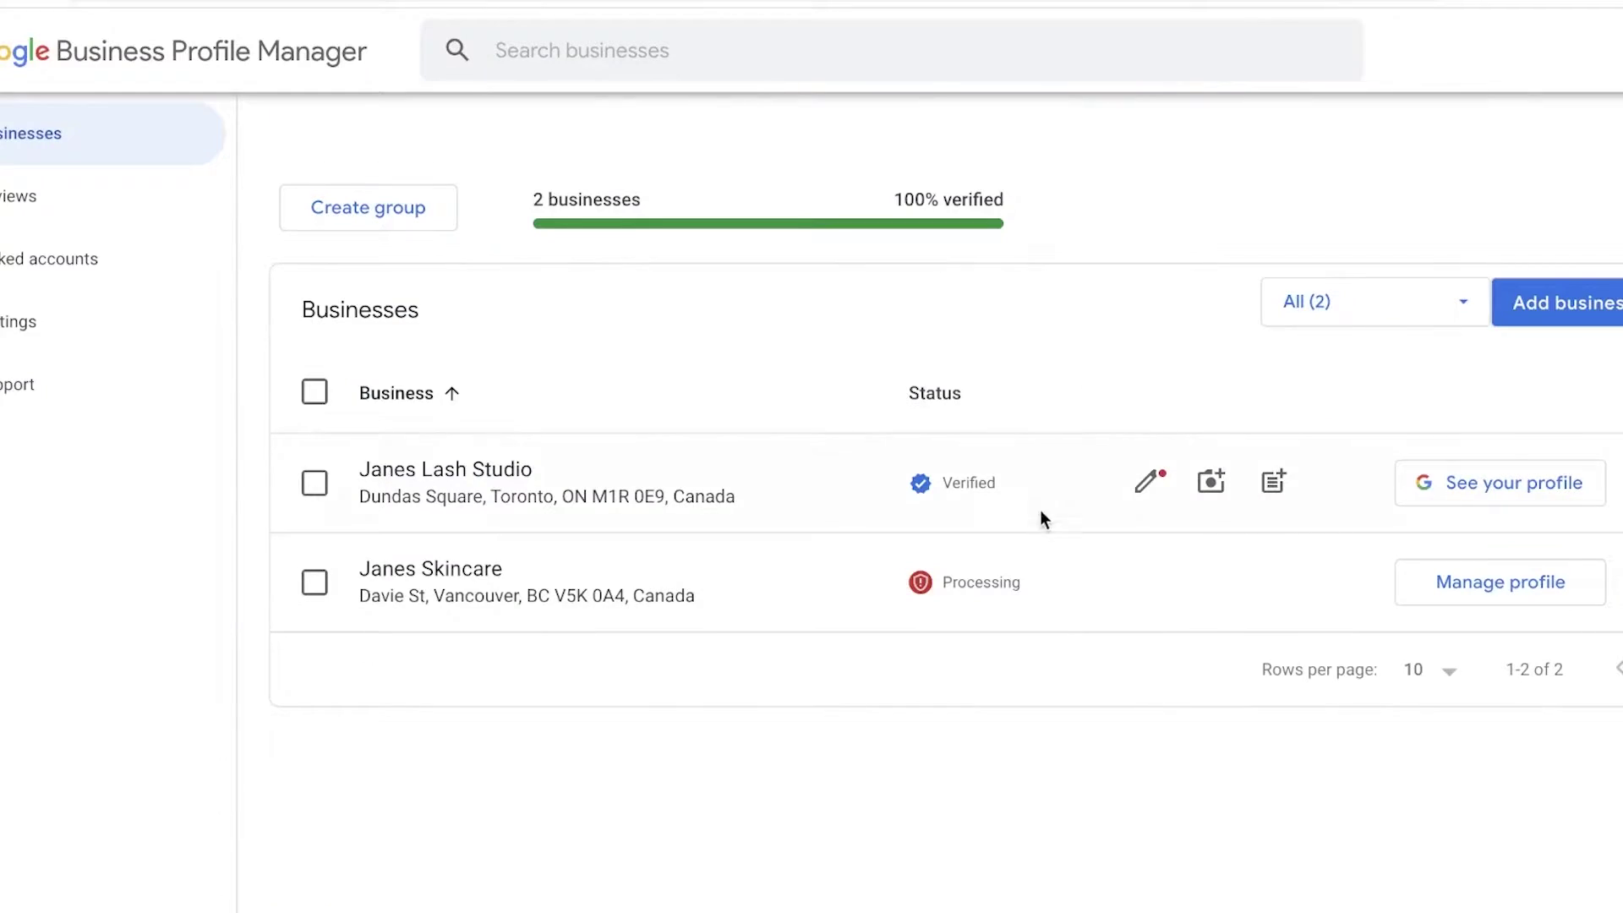
# Open Janes Lash Studio from Business Profile Manager and review its search profile card listing Beauty salon.
pyautogui.click(480, 476)
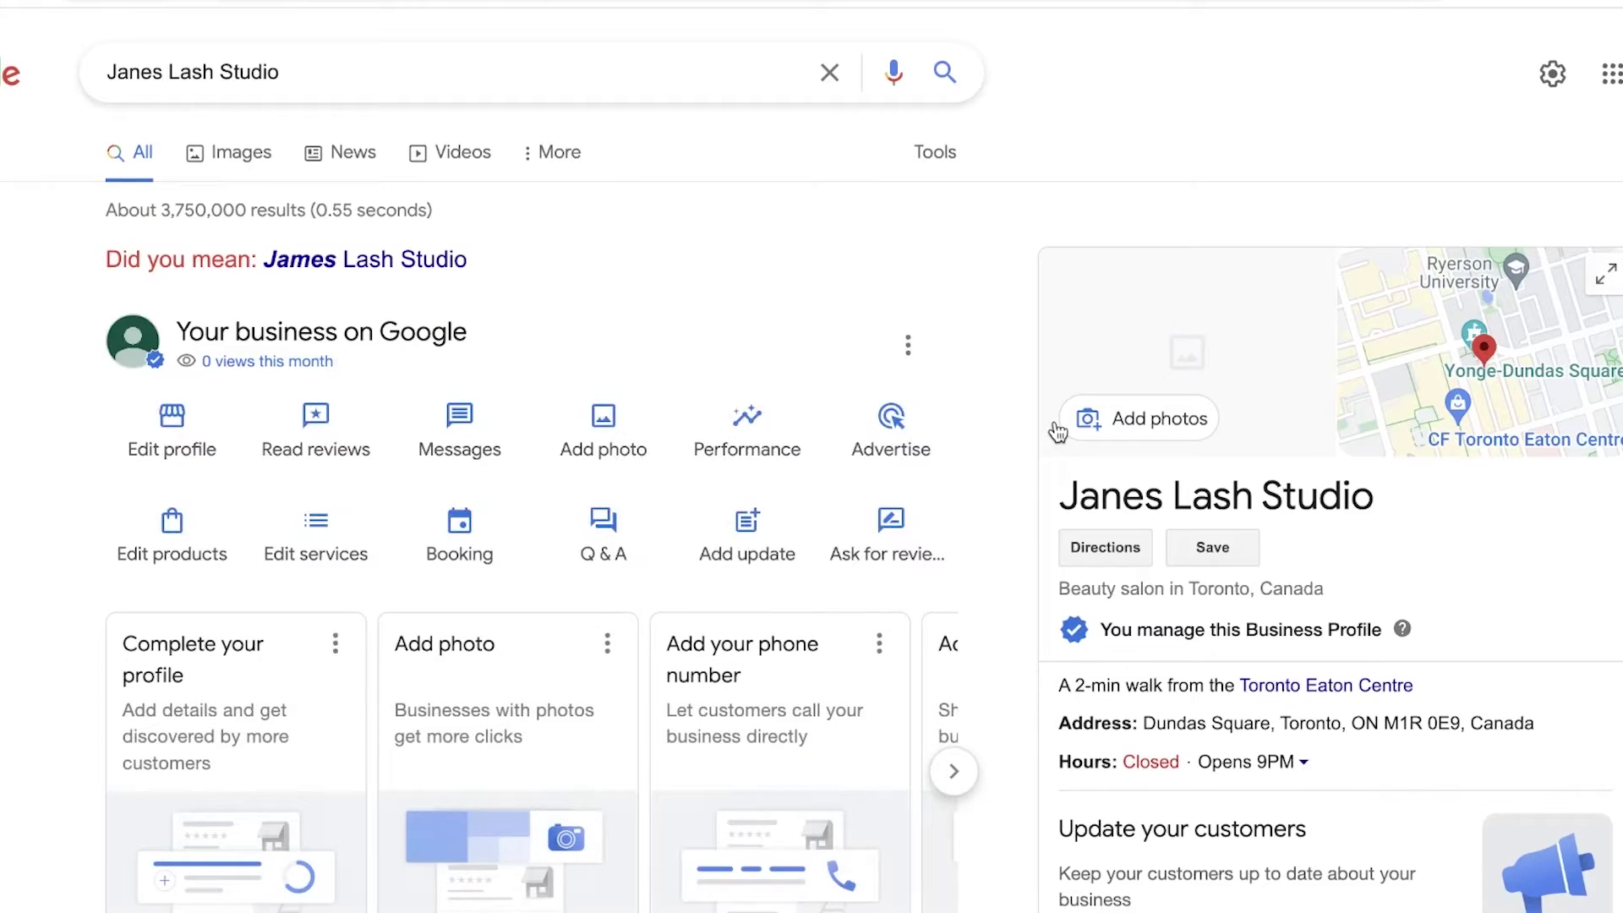
pyautogui.scroll(-5, 1337, 433)
pyautogui.scroll(4, 1337, 429)
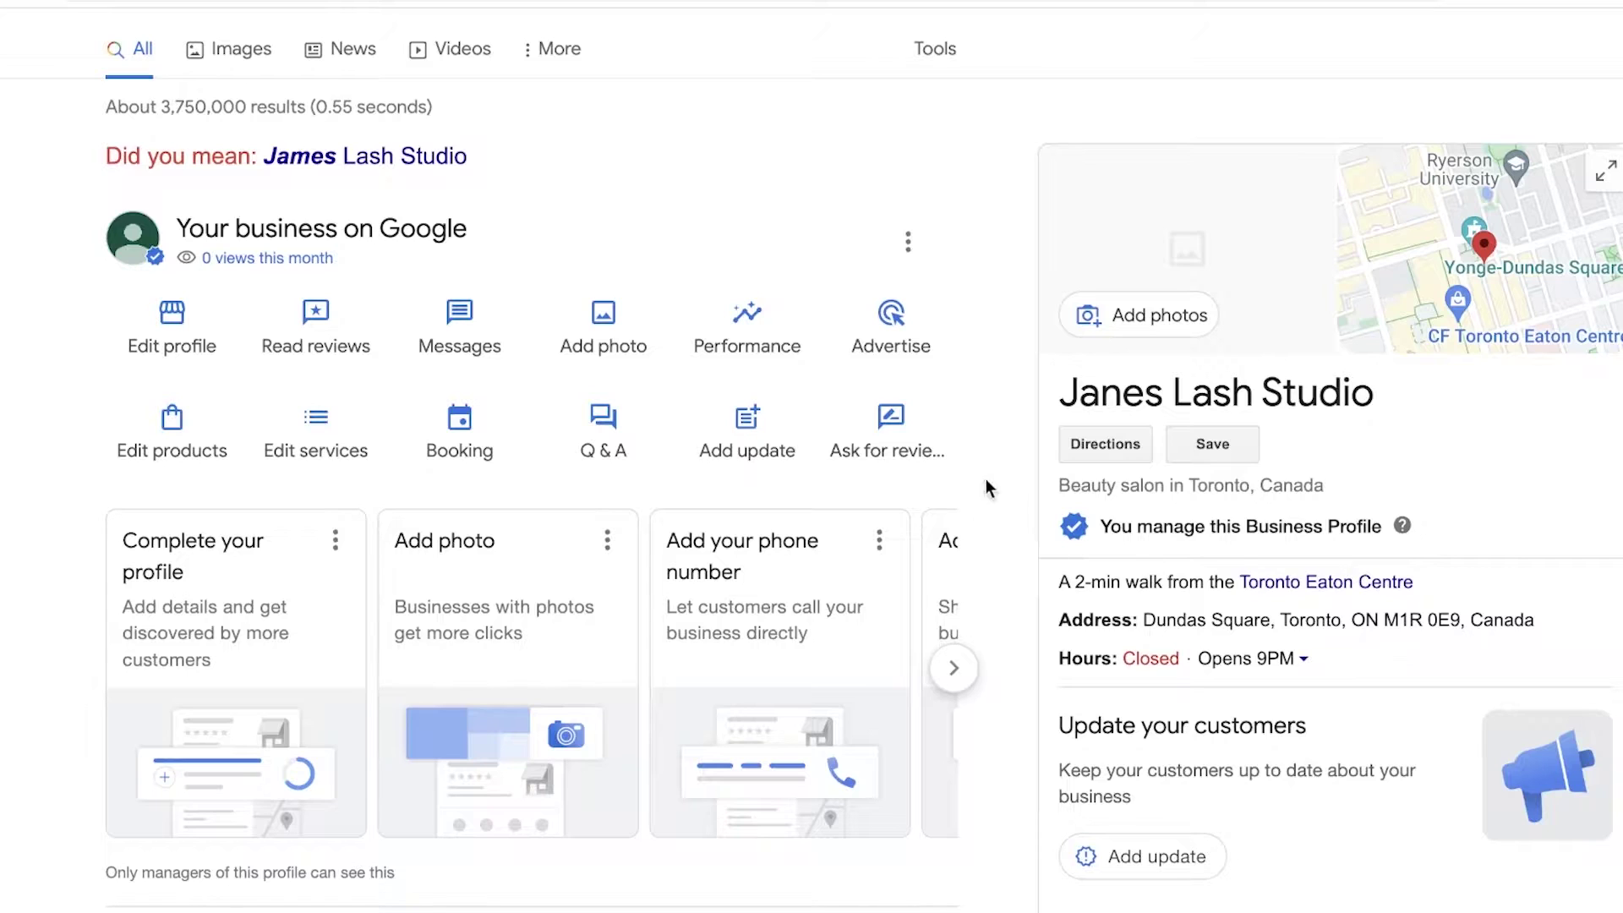
pyautogui.scroll(-5, 985, 478)
pyautogui.scroll(6, 811, 457)
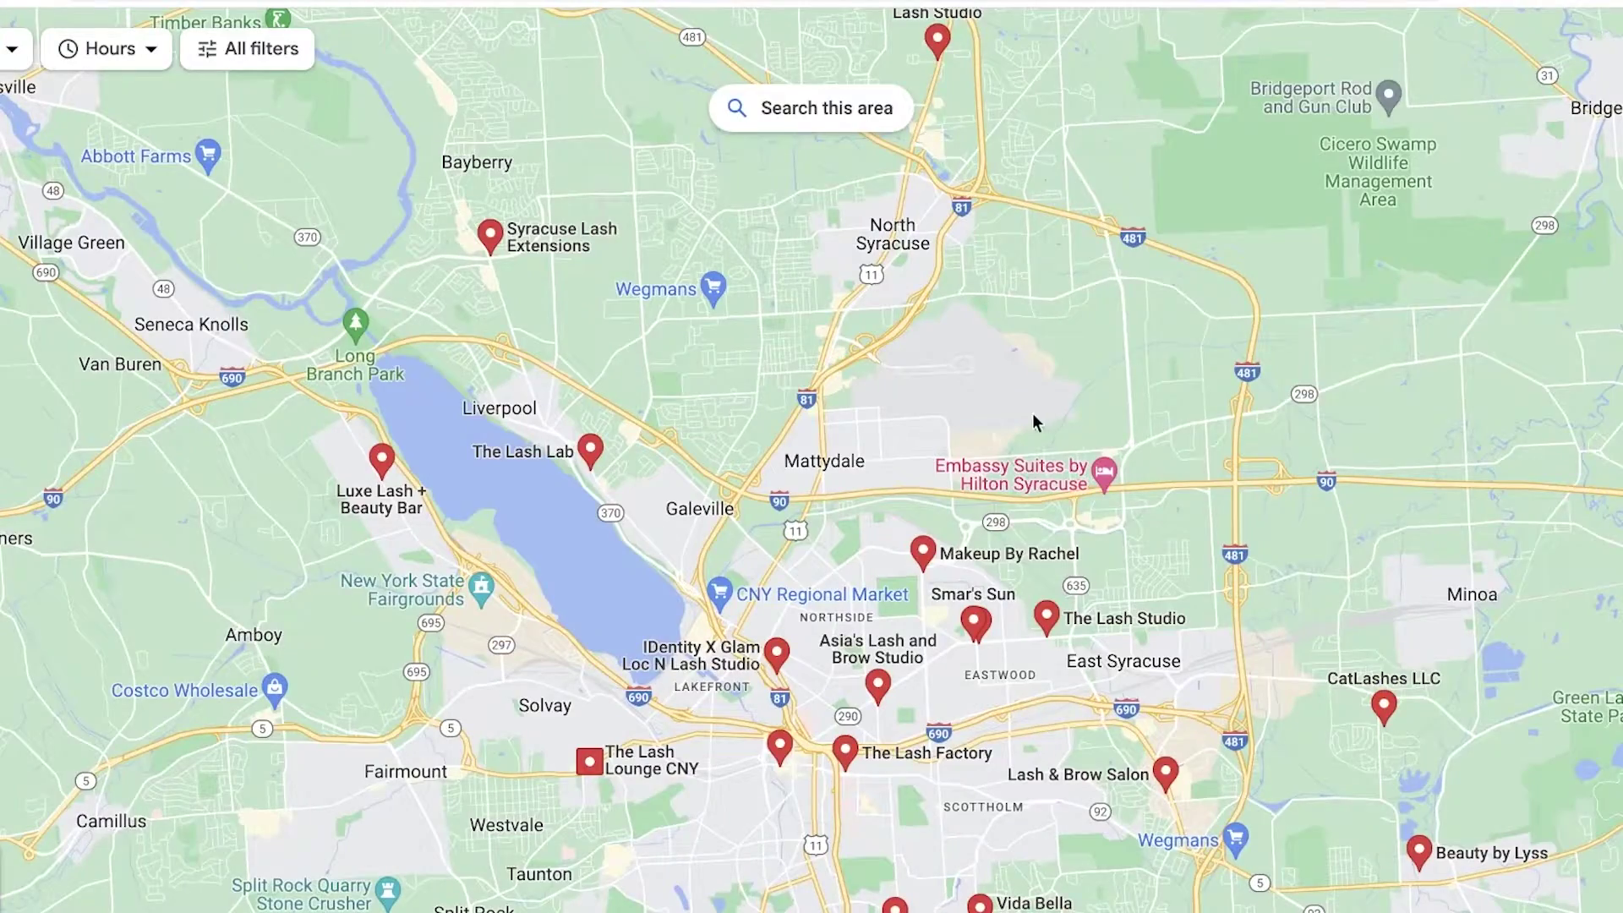
pyautogui.moveTo(956, 587); pyautogui.dragTo(896, 307)
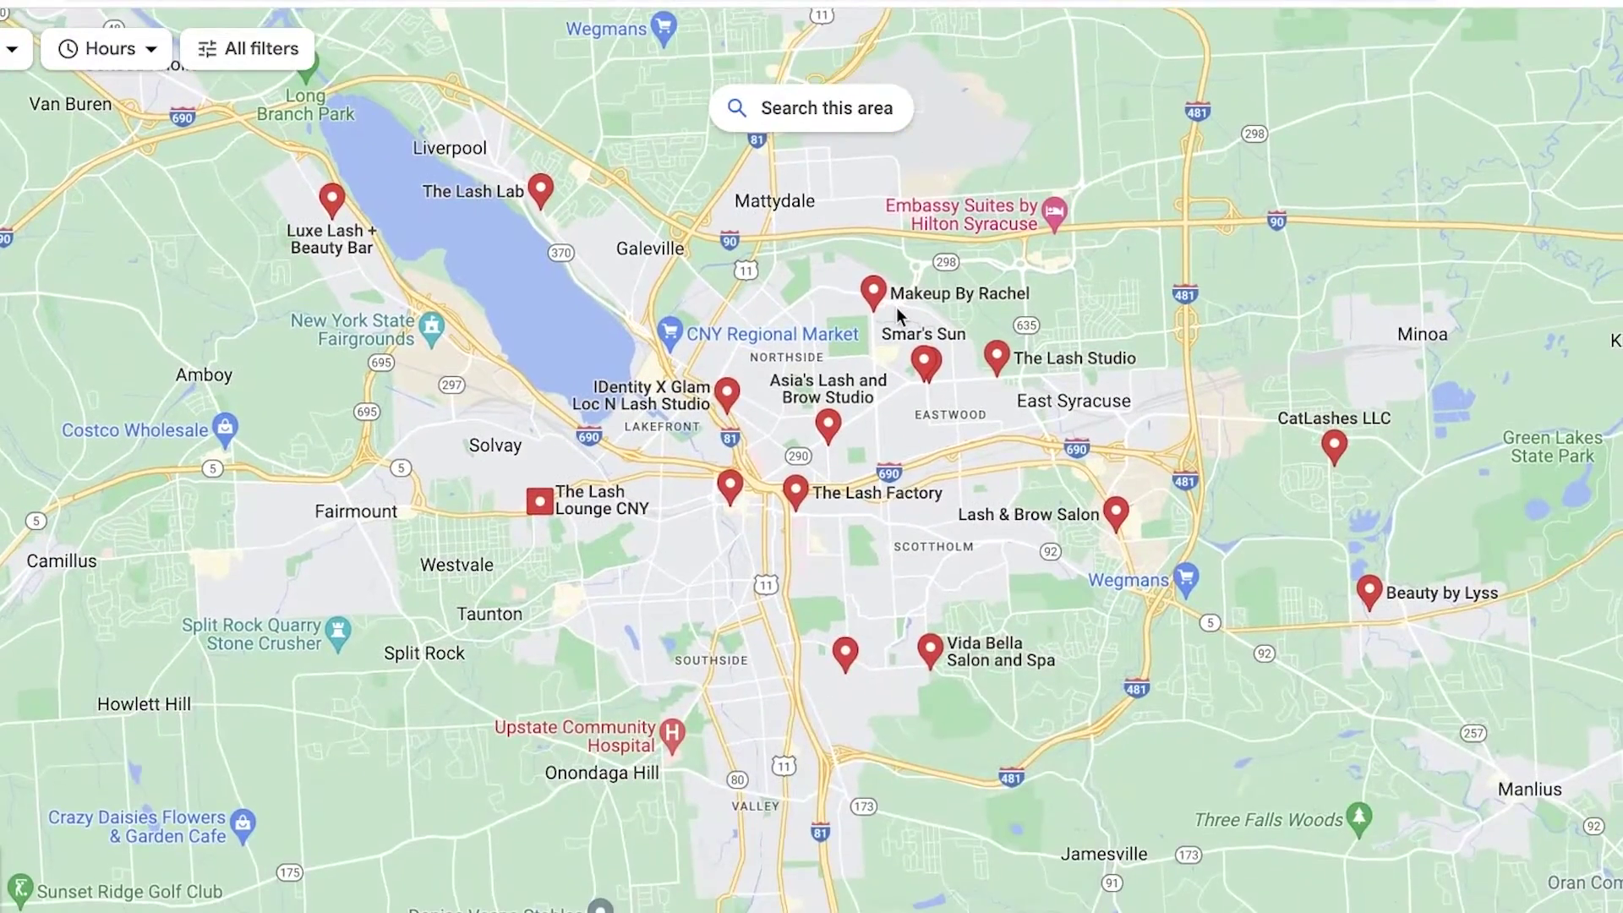
pyautogui.scroll(3, 871, 358)
pyautogui.moveTo(876, 394); pyautogui.dragTo(896, 330)
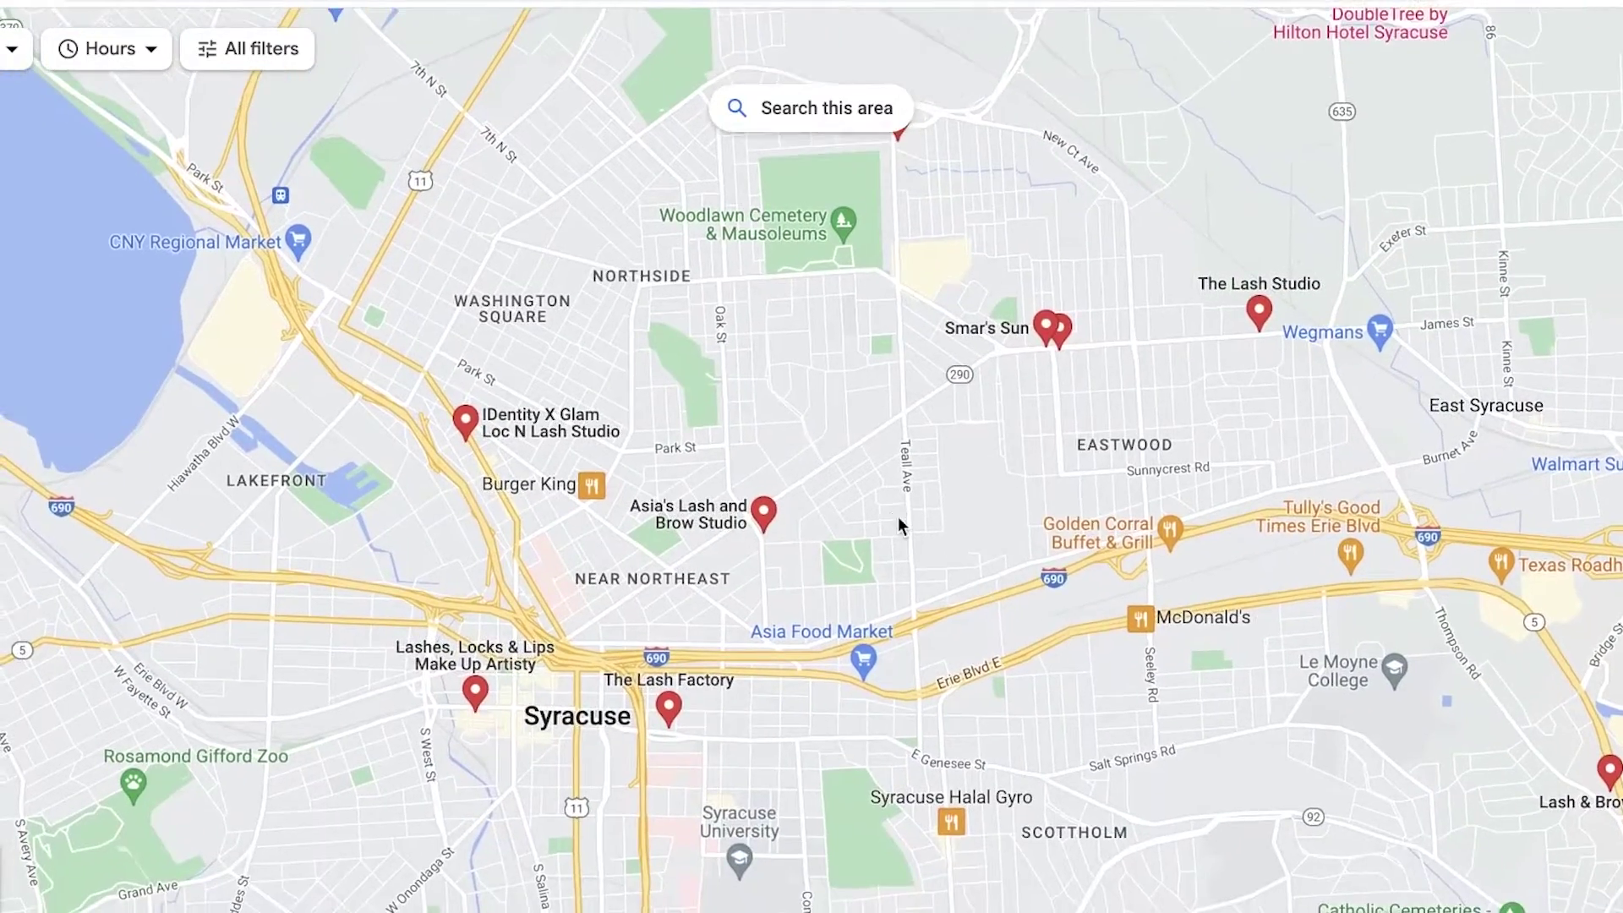
pyautogui.scroll(3, 1103, 545)
pyautogui.moveTo(794, 463); pyautogui.dragTo(863, 605)
pyautogui.scroll(-2, 753, 546)
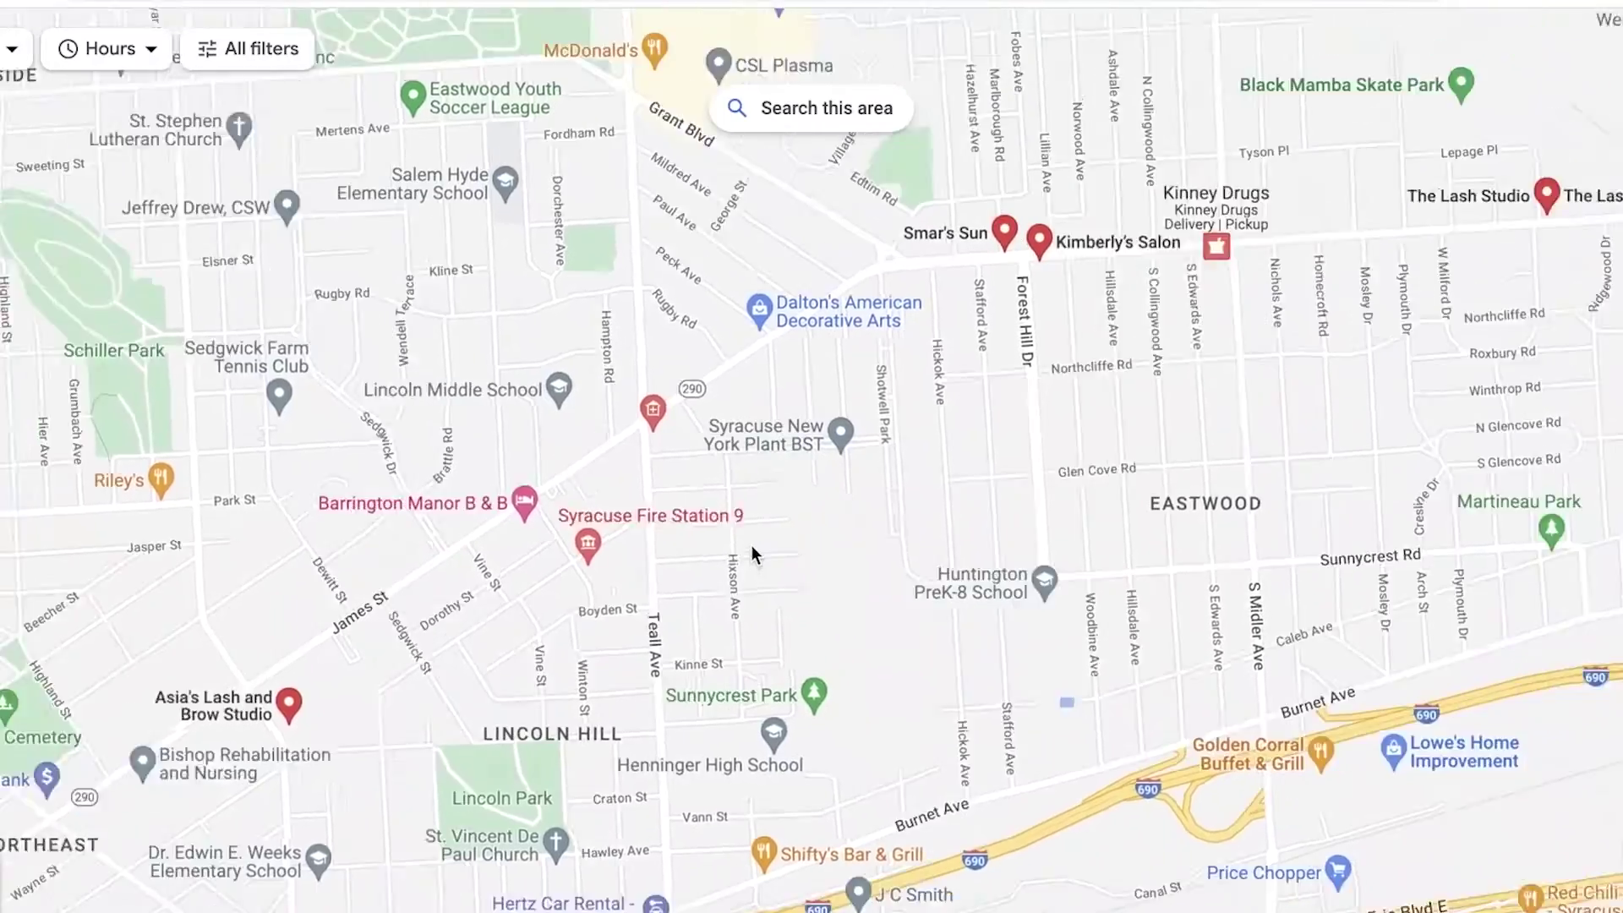
pyautogui.moveTo(752, 545); pyautogui.dragTo(692, 553)
pyautogui.scroll(5, 691, 553)
pyautogui.scroll(-5, 1026, 389)
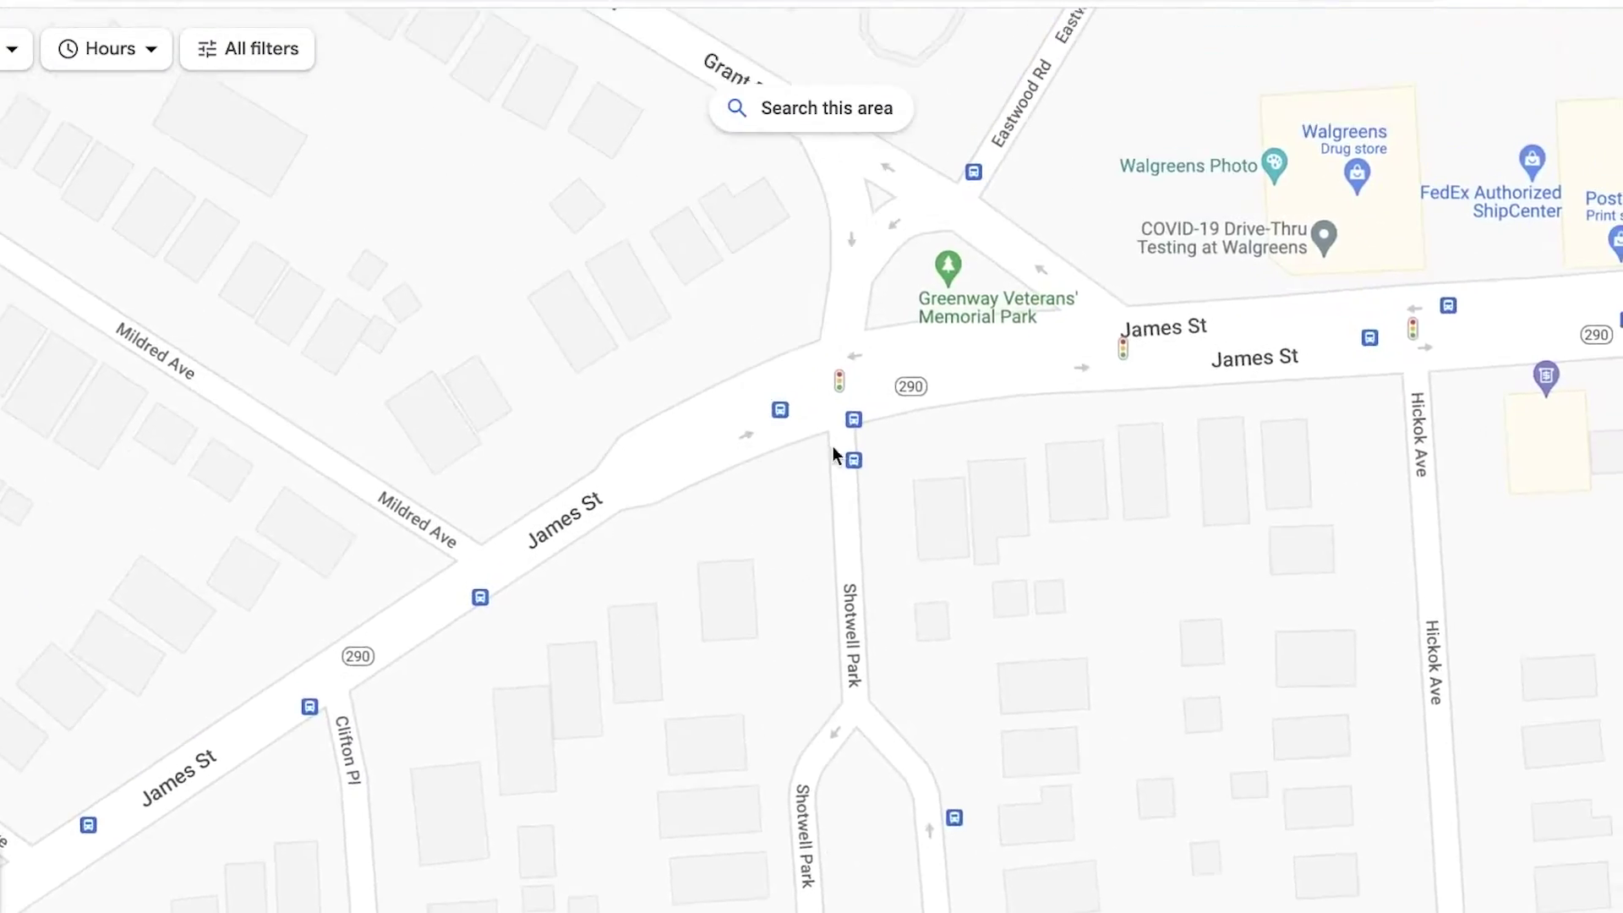
pyautogui.moveTo(837, 449); pyautogui.dragTo(728, 702)
pyautogui.scroll(-3, 1118, 530)
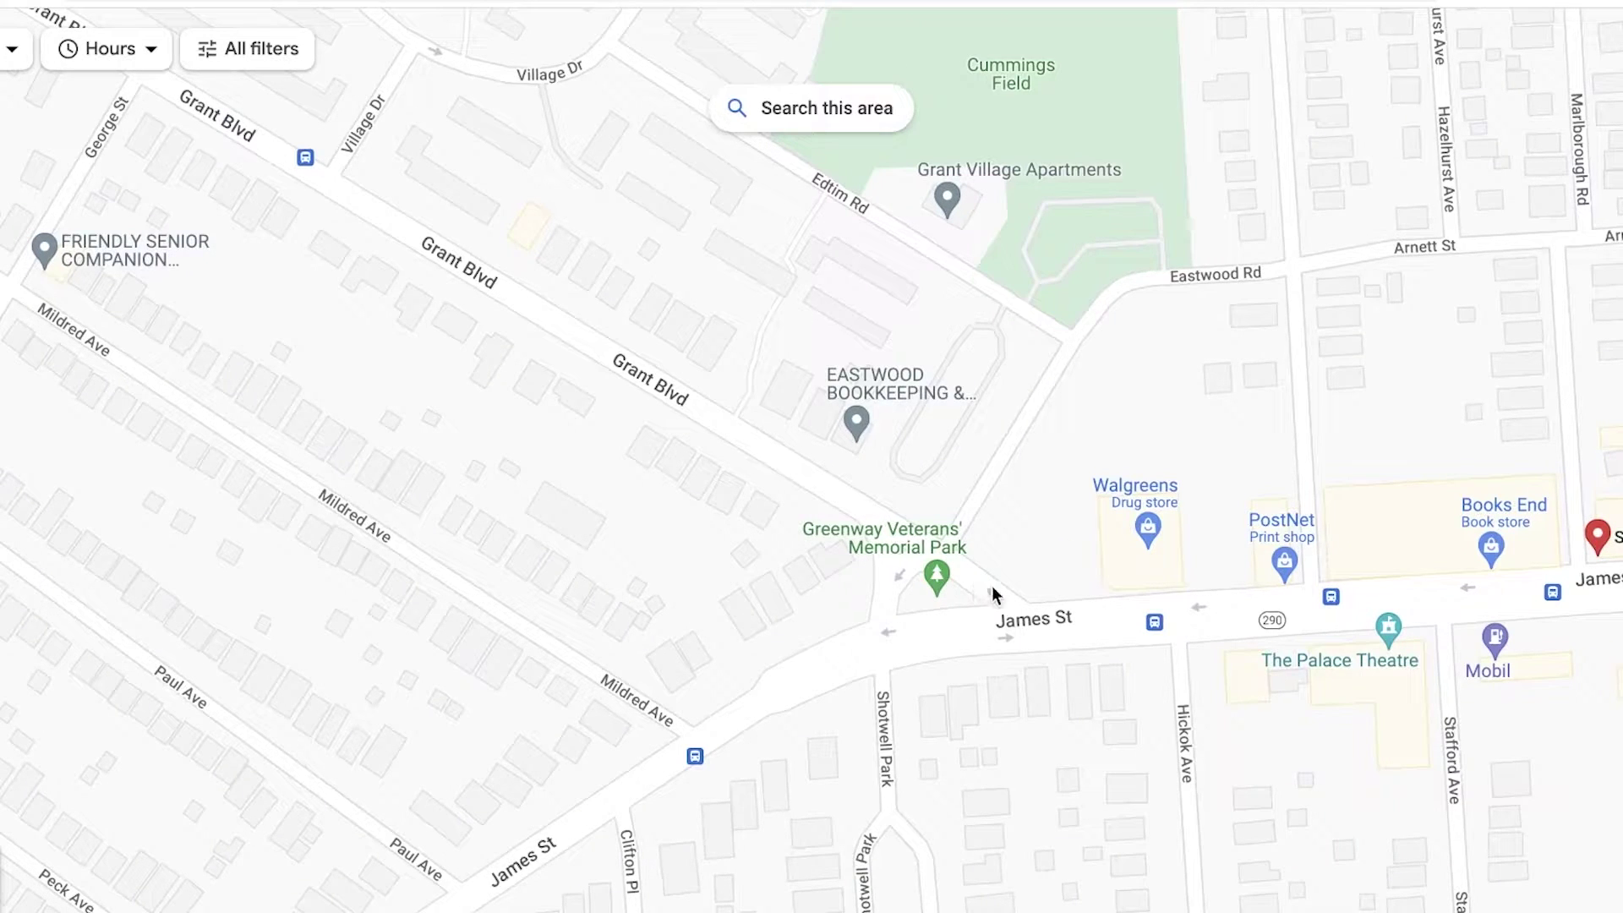
pyautogui.scroll(-2, 1124, 596)
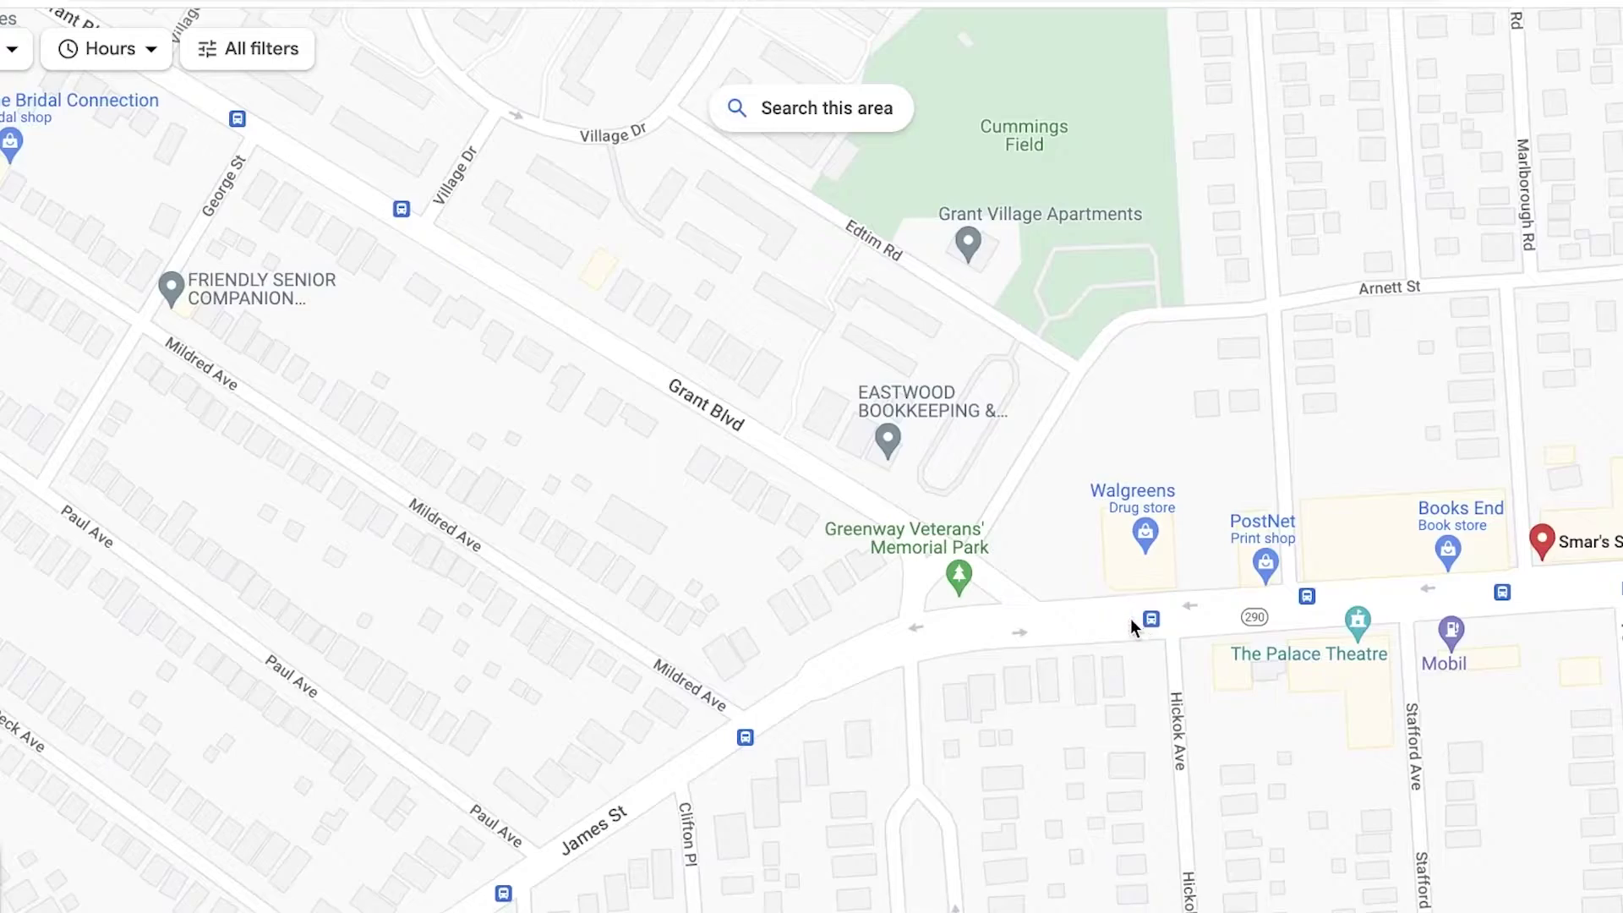
pyautogui.moveTo(557, 551); pyautogui.dragTo(808, 606)
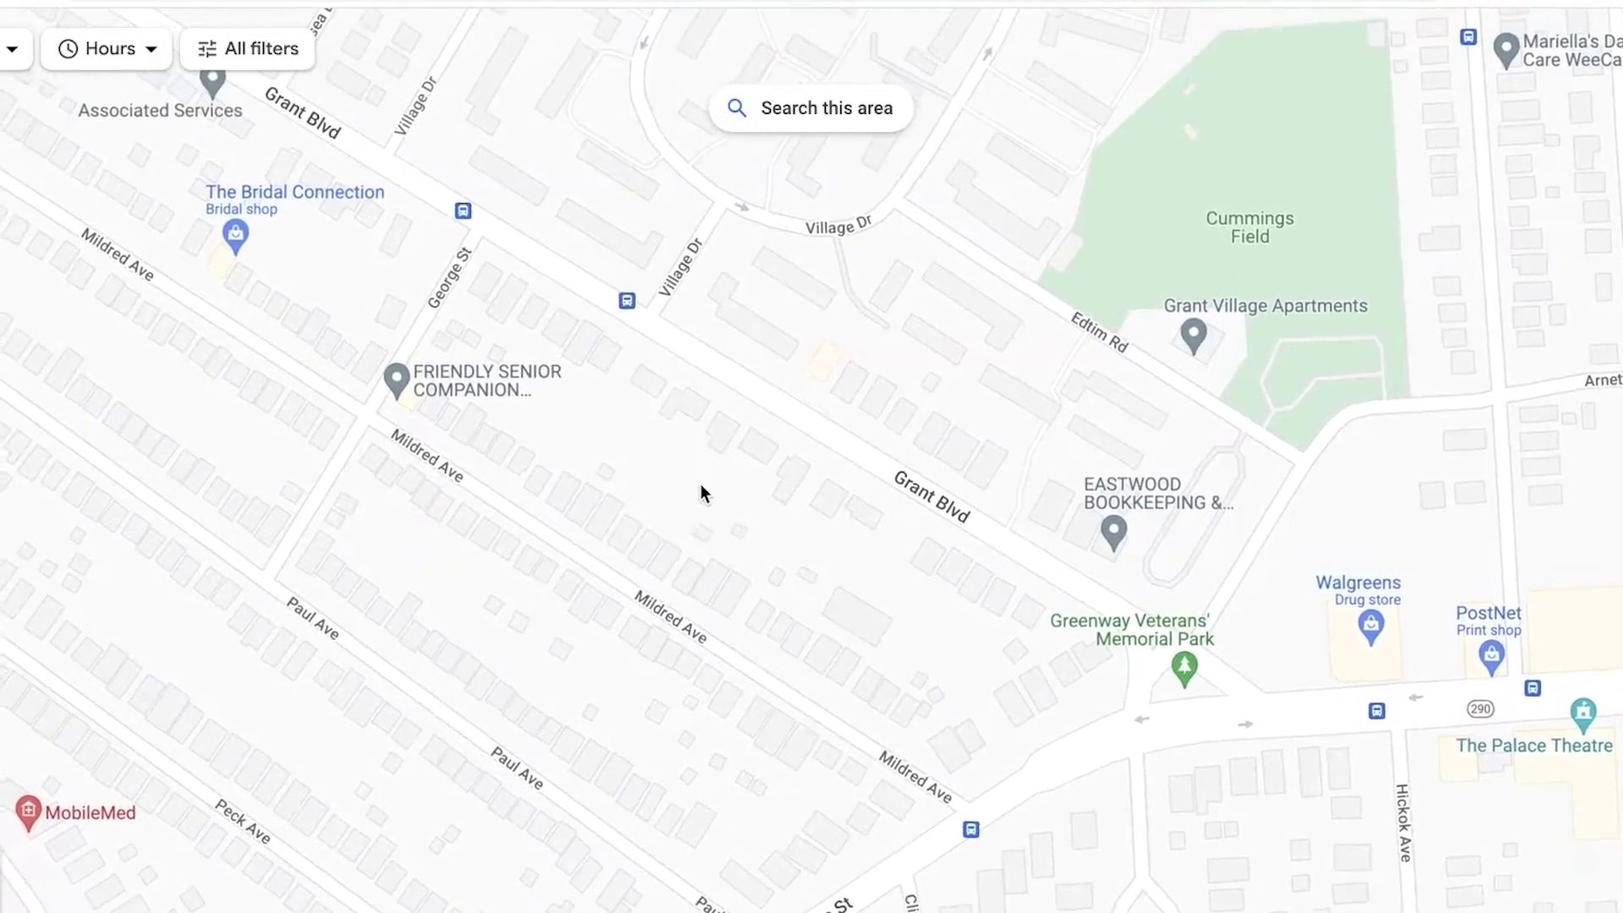
pyautogui.scroll(-3, 700, 484)
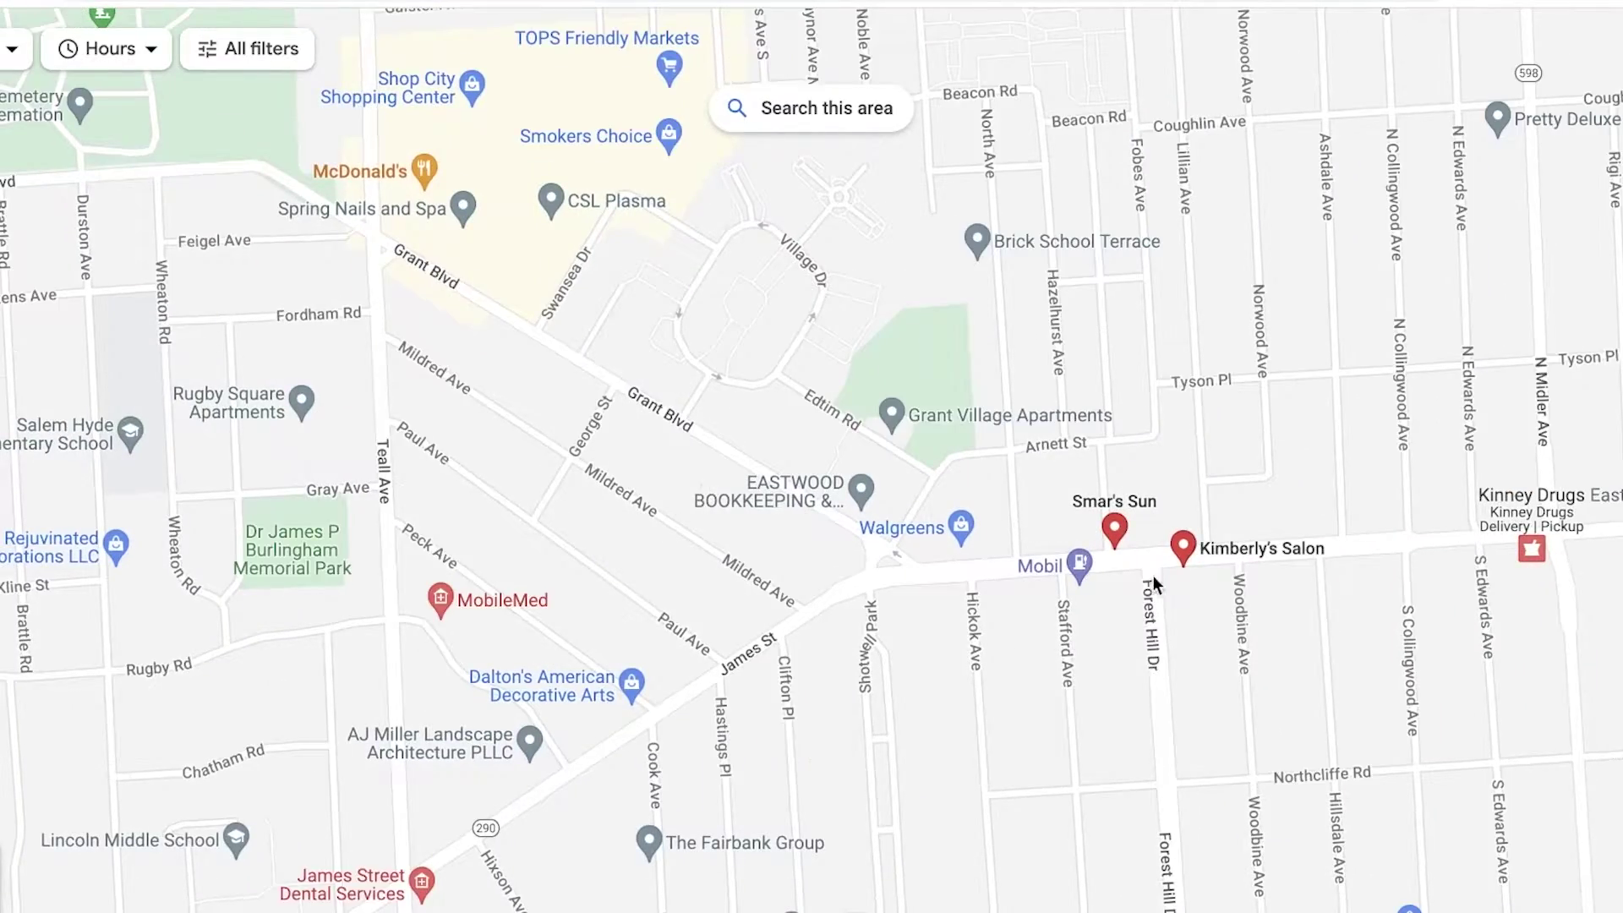
pyautogui.scroll(-5, 1067, 630)
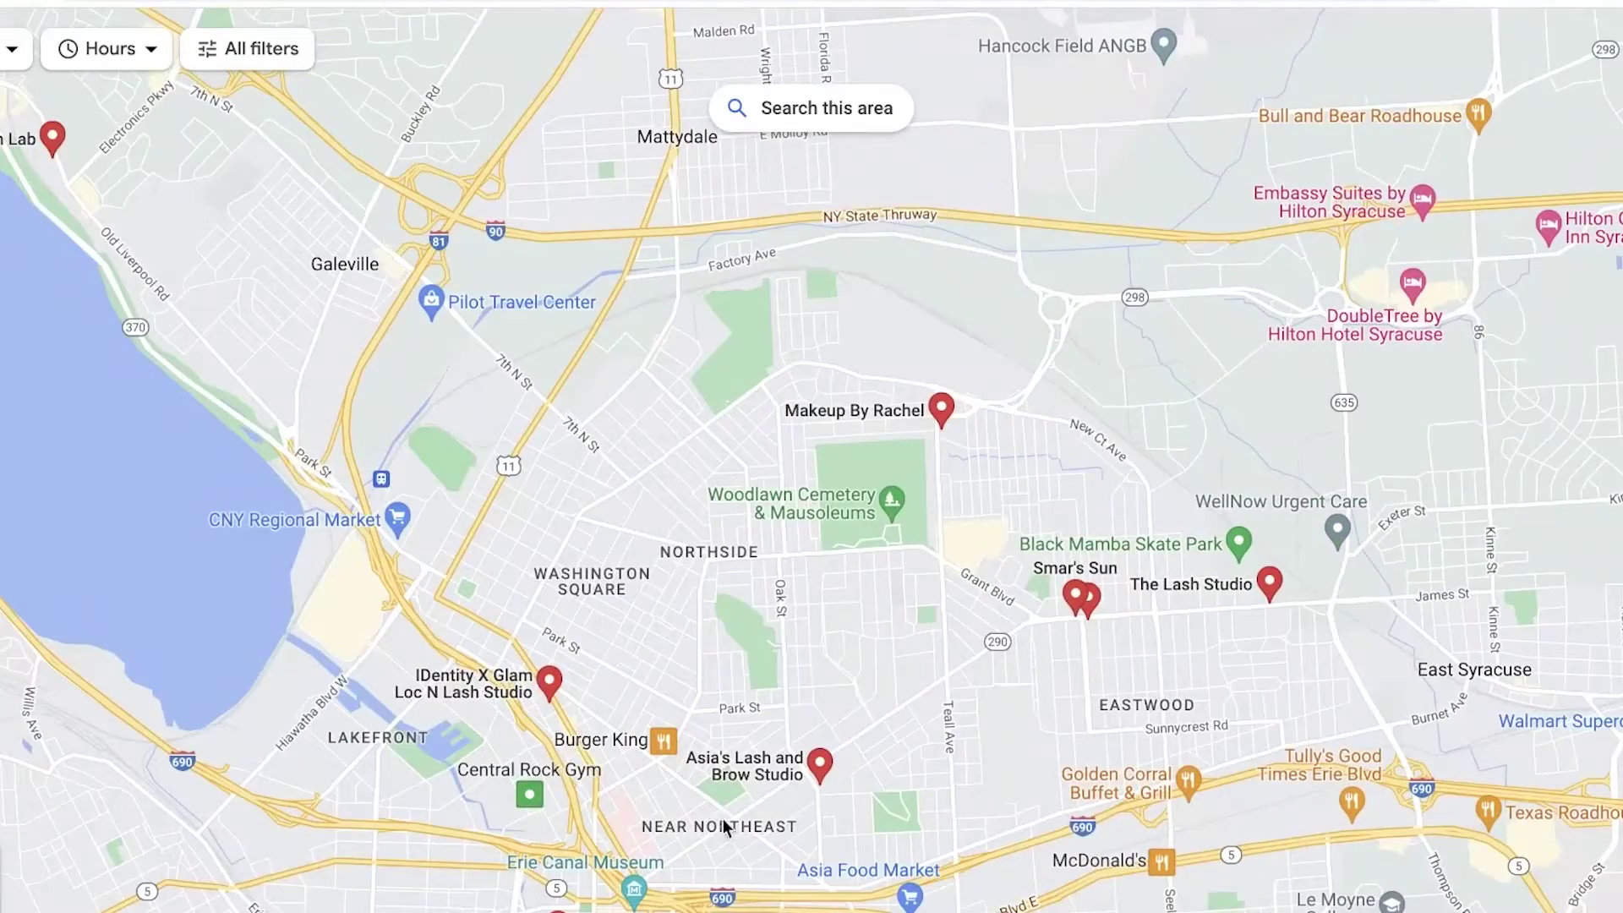
pyautogui.moveTo(725, 824); pyautogui.dragTo(703, 459)
pyautogui.scroll(-3, 702, 459)
pyautogui.scroll(-3, 930, 518)
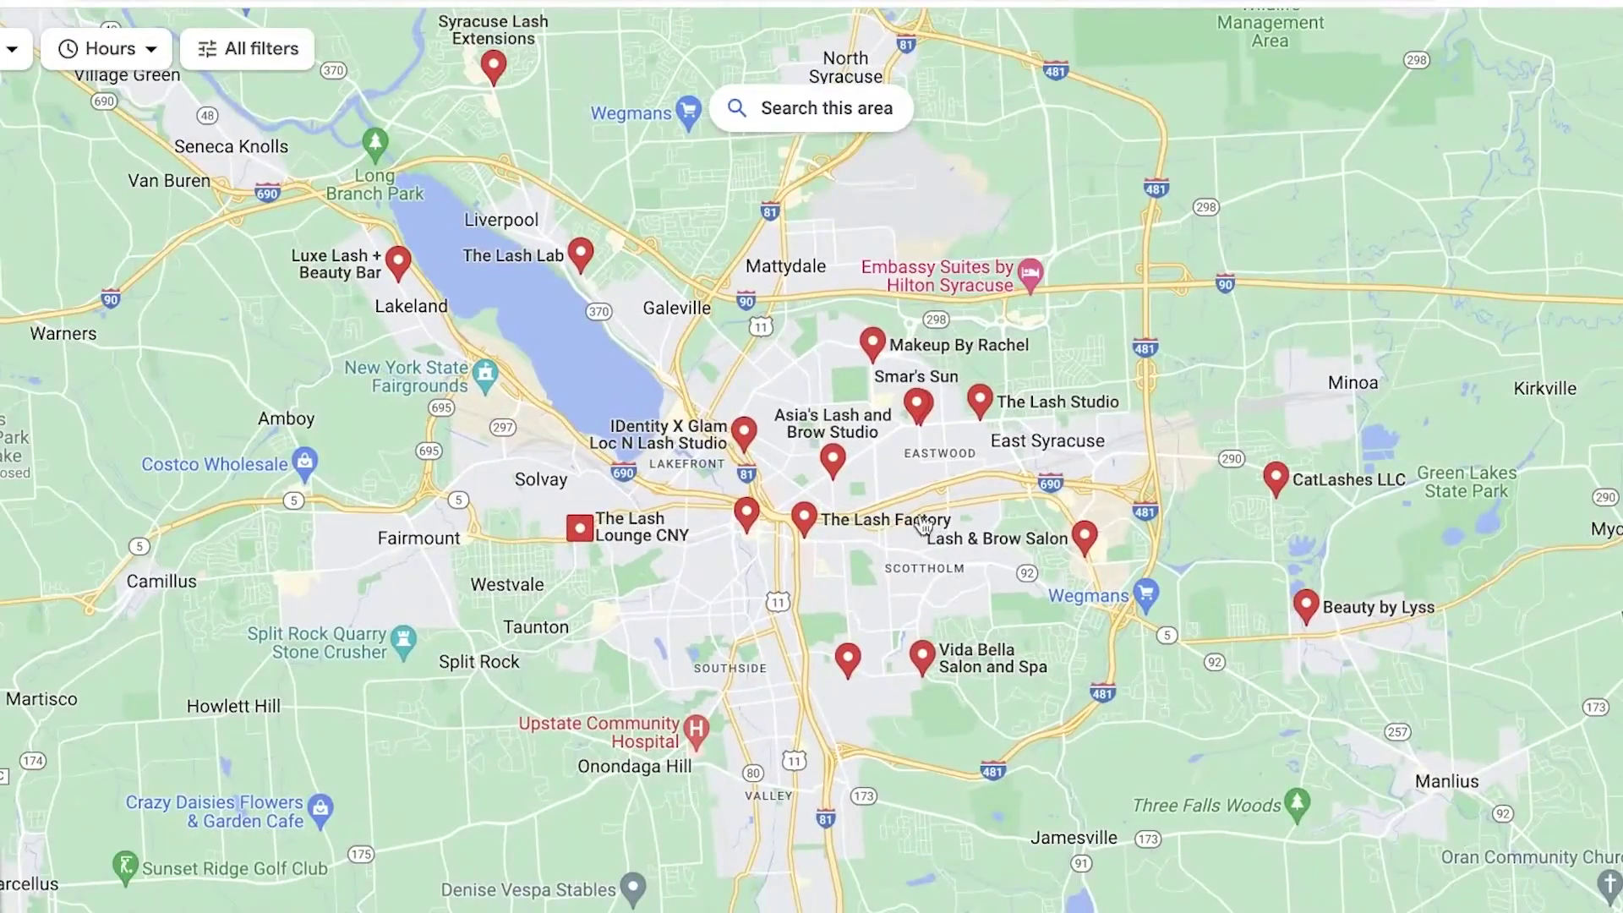
pyautogui.moveTo(873, 483); pyautogui.dragTo(788, 609)
pyautogui.scroll(10, 837, 541)
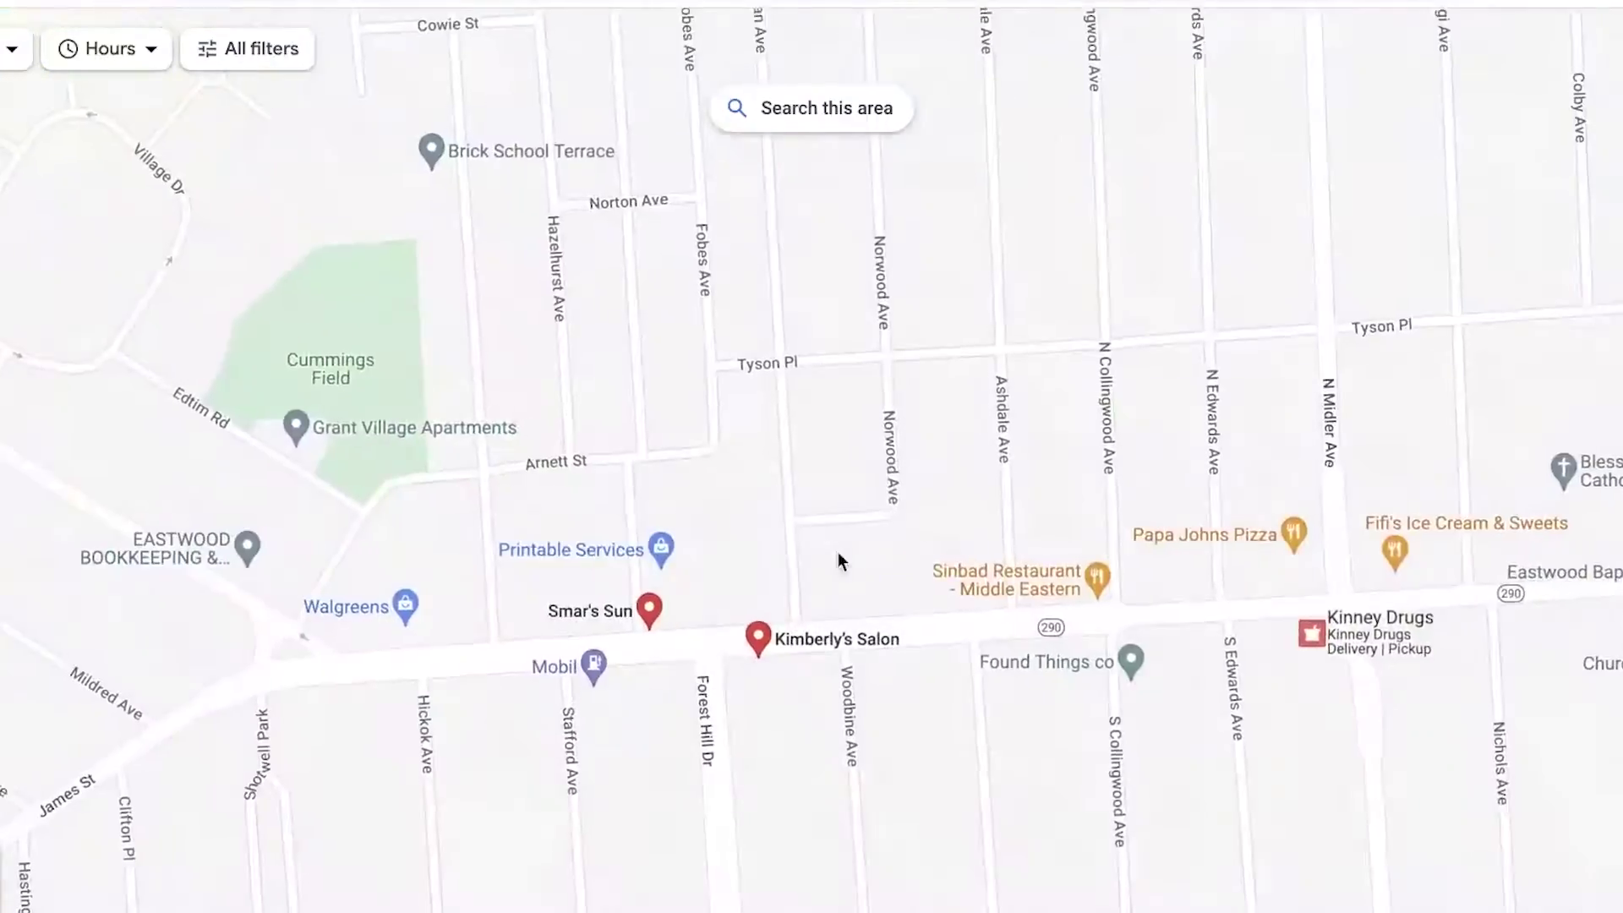
pyautogui.scroll(-5, 745, 522)
pyautogui.scroll(2, 496, 352)
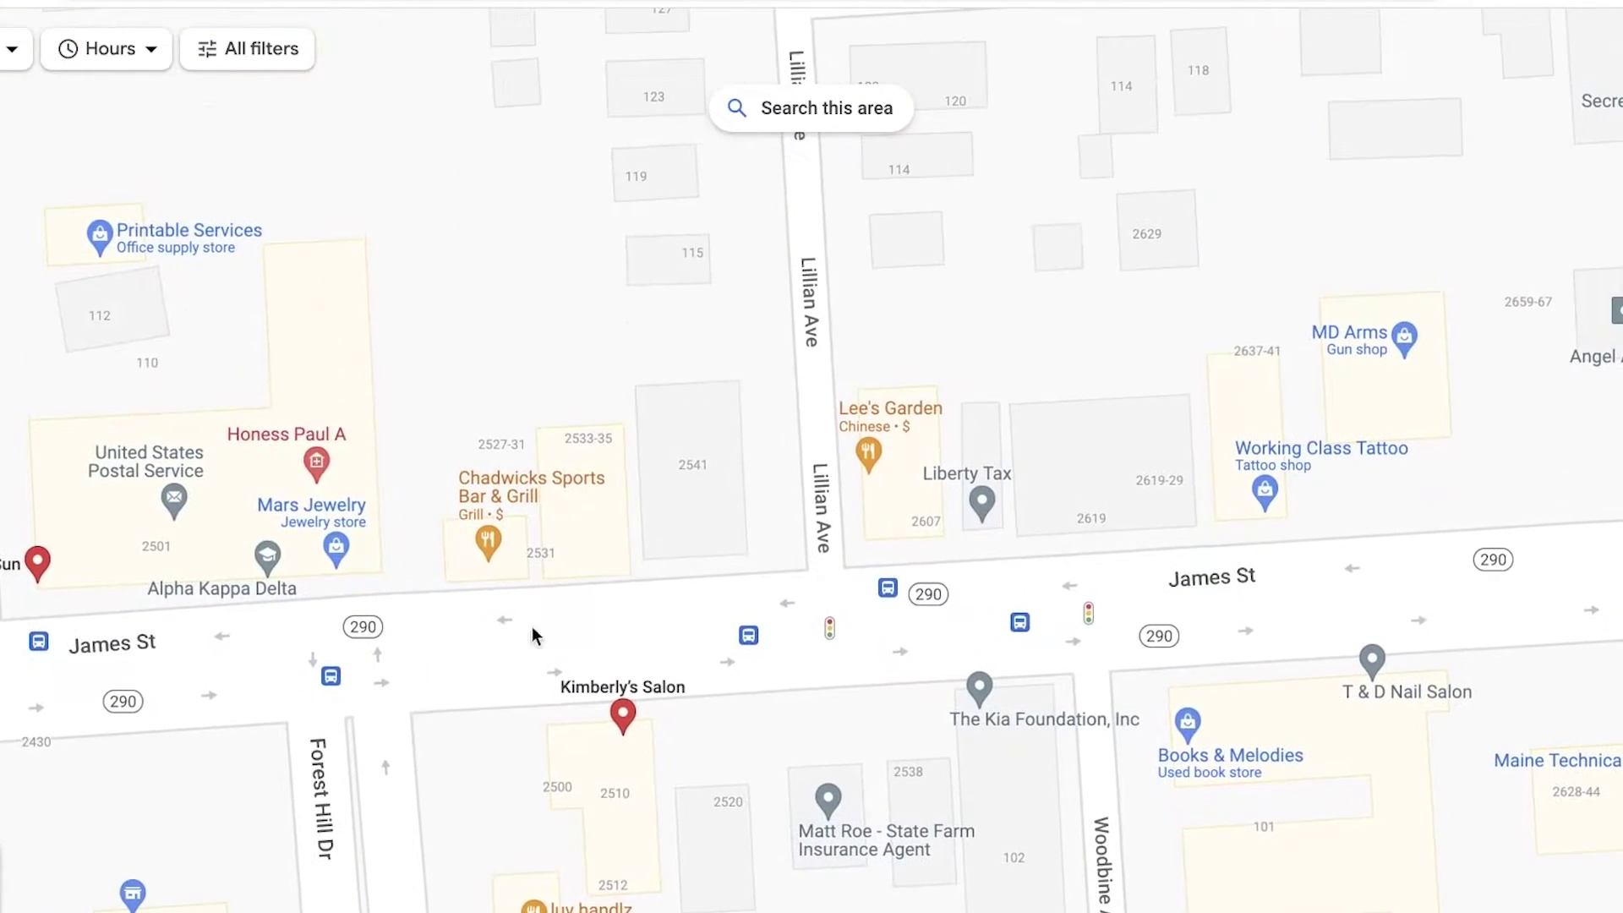
pyautogui.scroll(3, 717, 485)
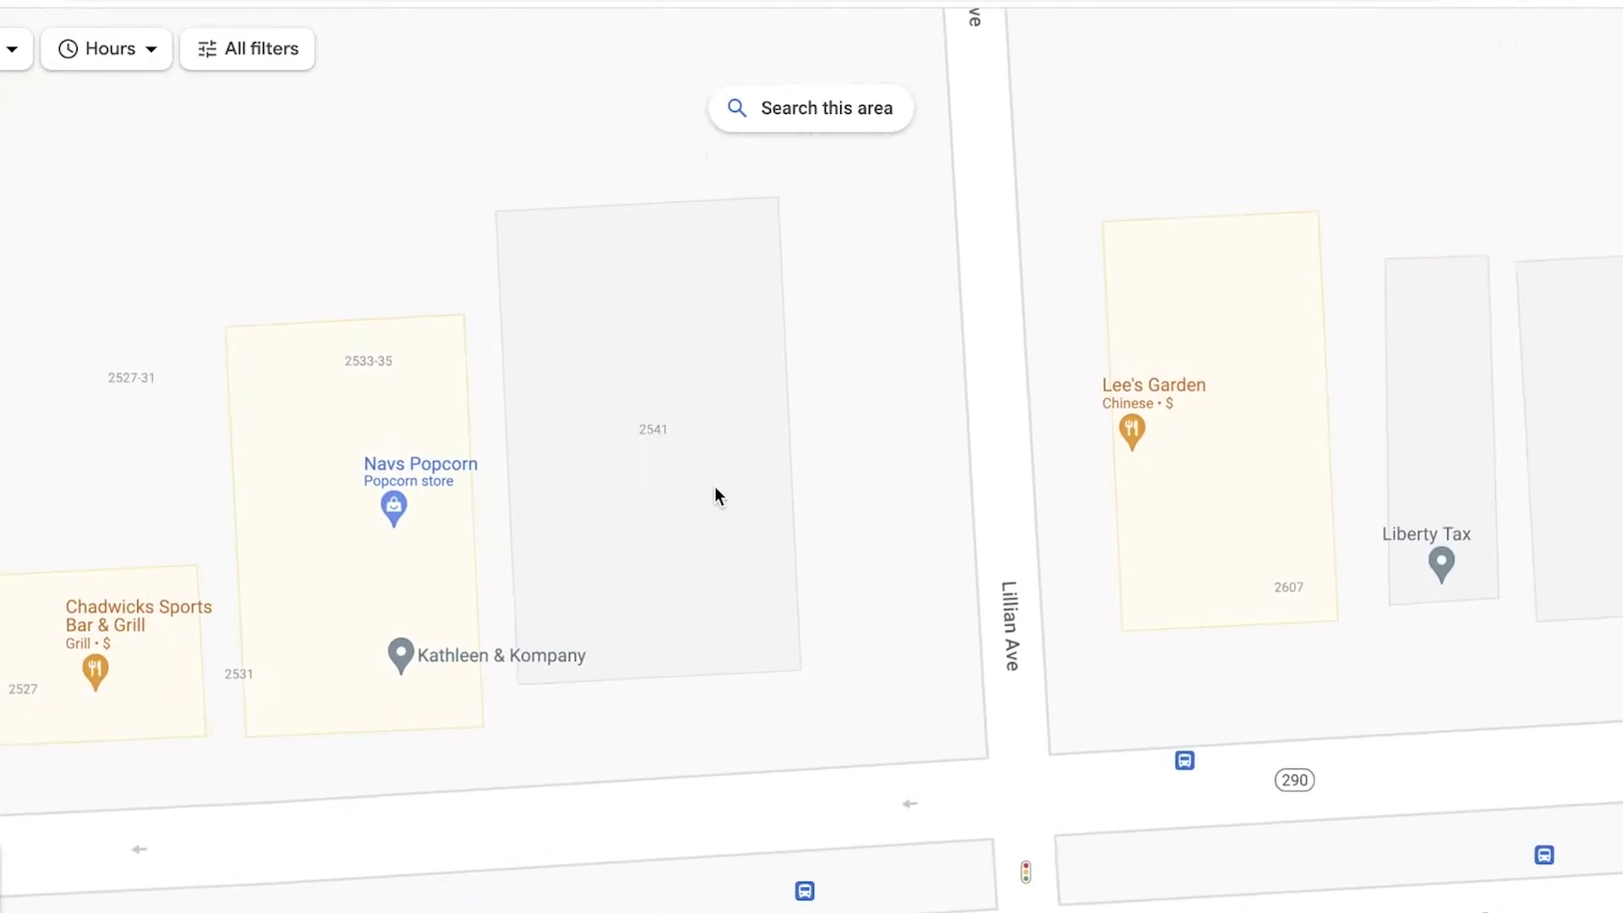
pyautogui.scroll(-1, 658, 541)
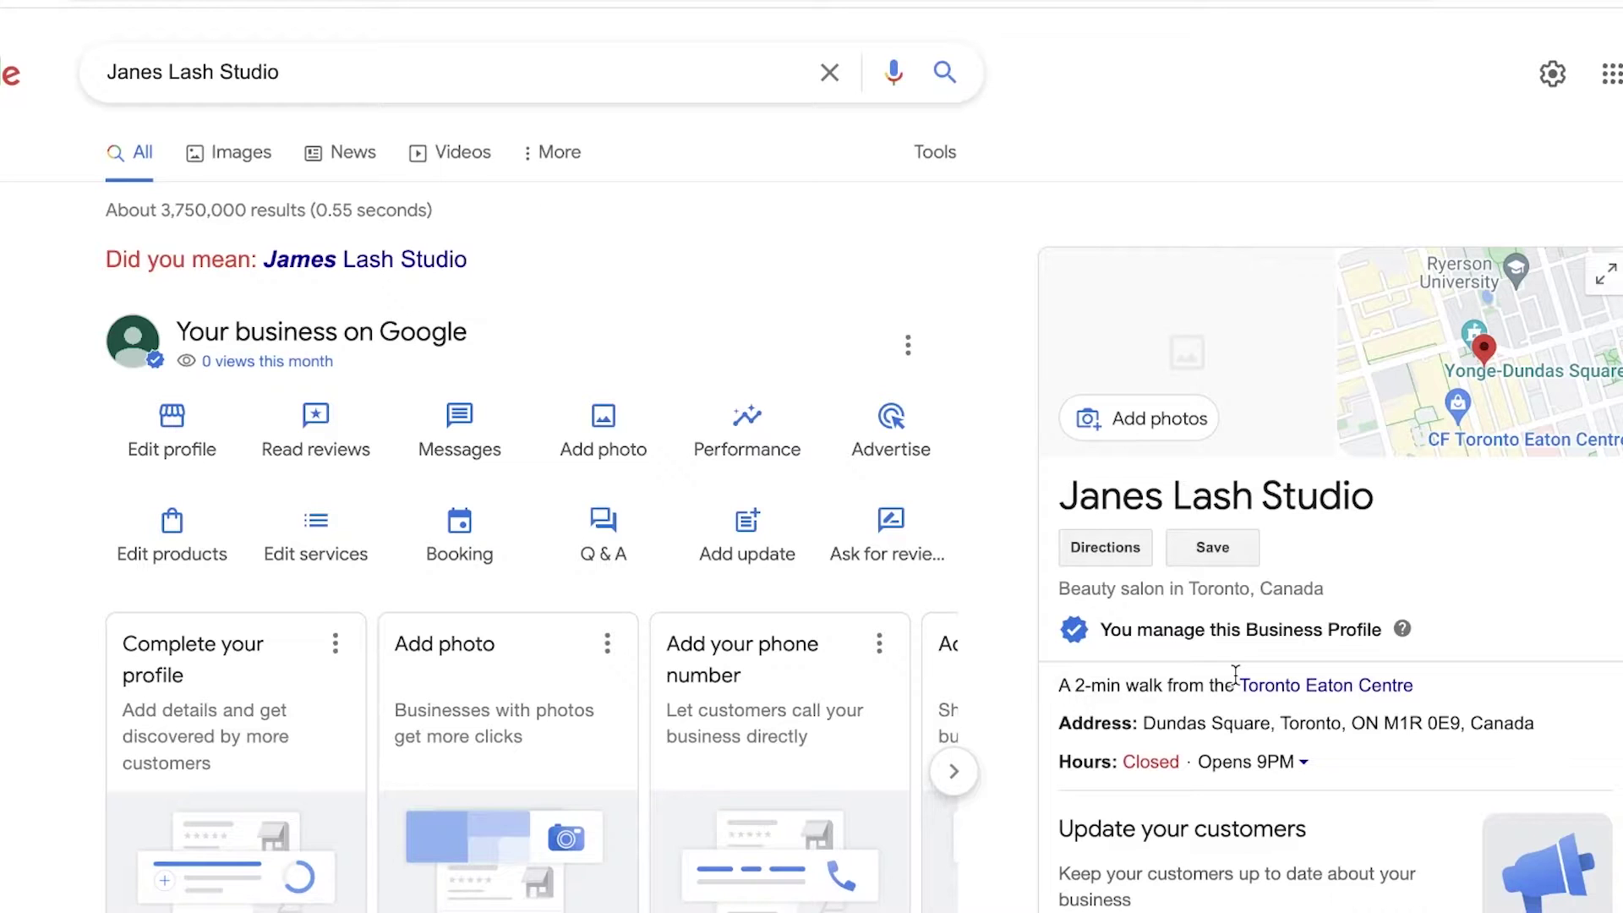
pyautogui.scroll(-3, 1235, 673)
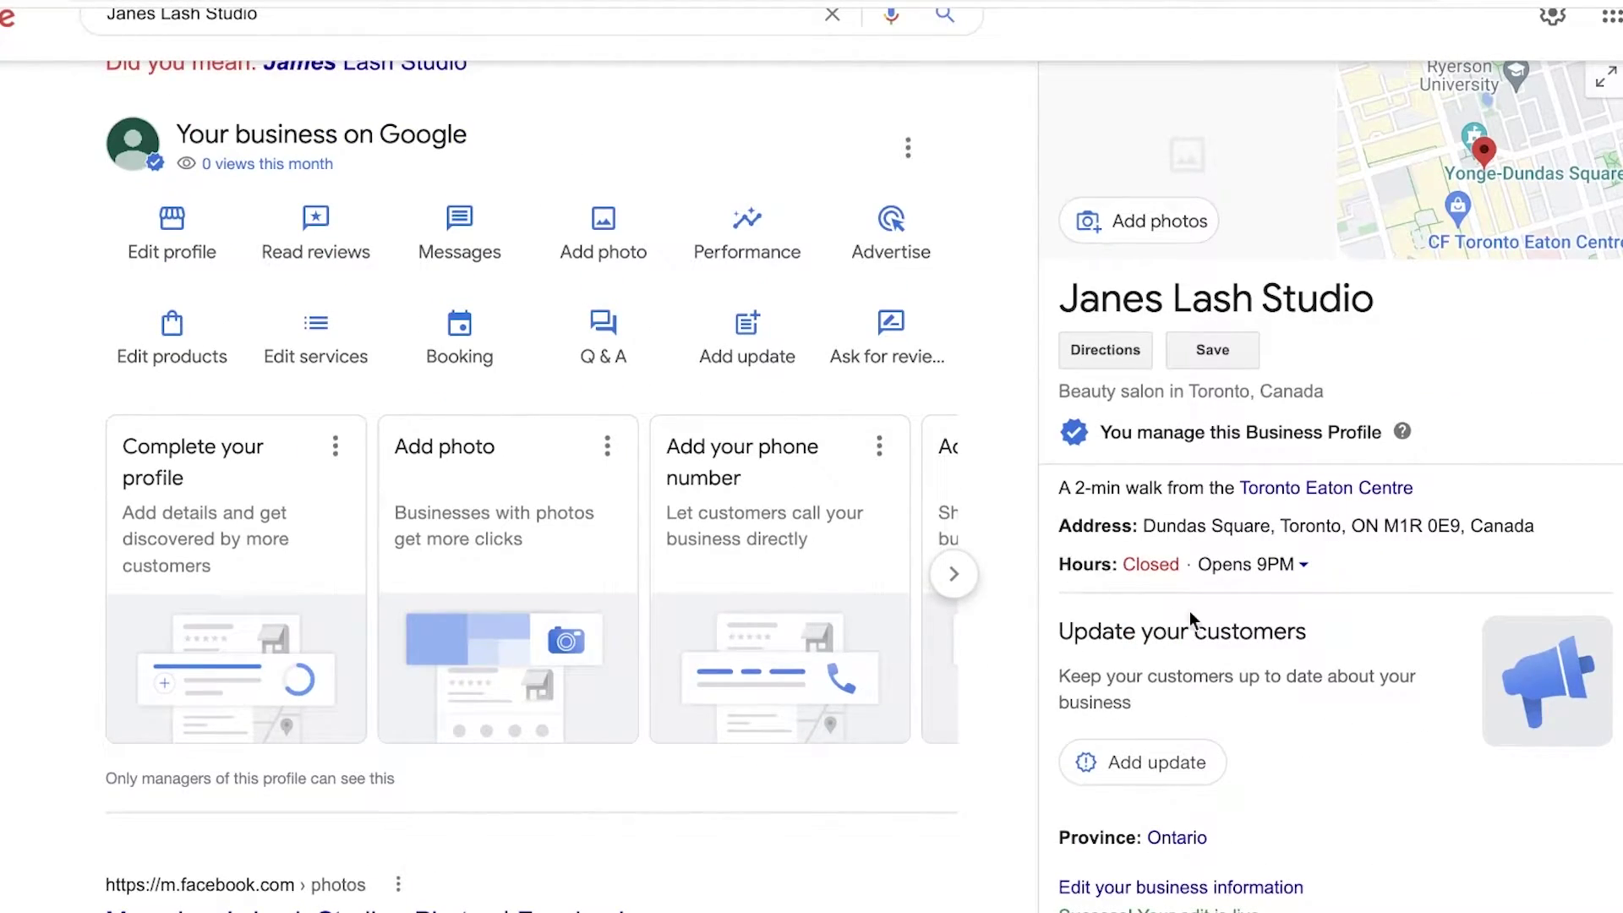
pyautogui.scroll(3, 1200, 626)
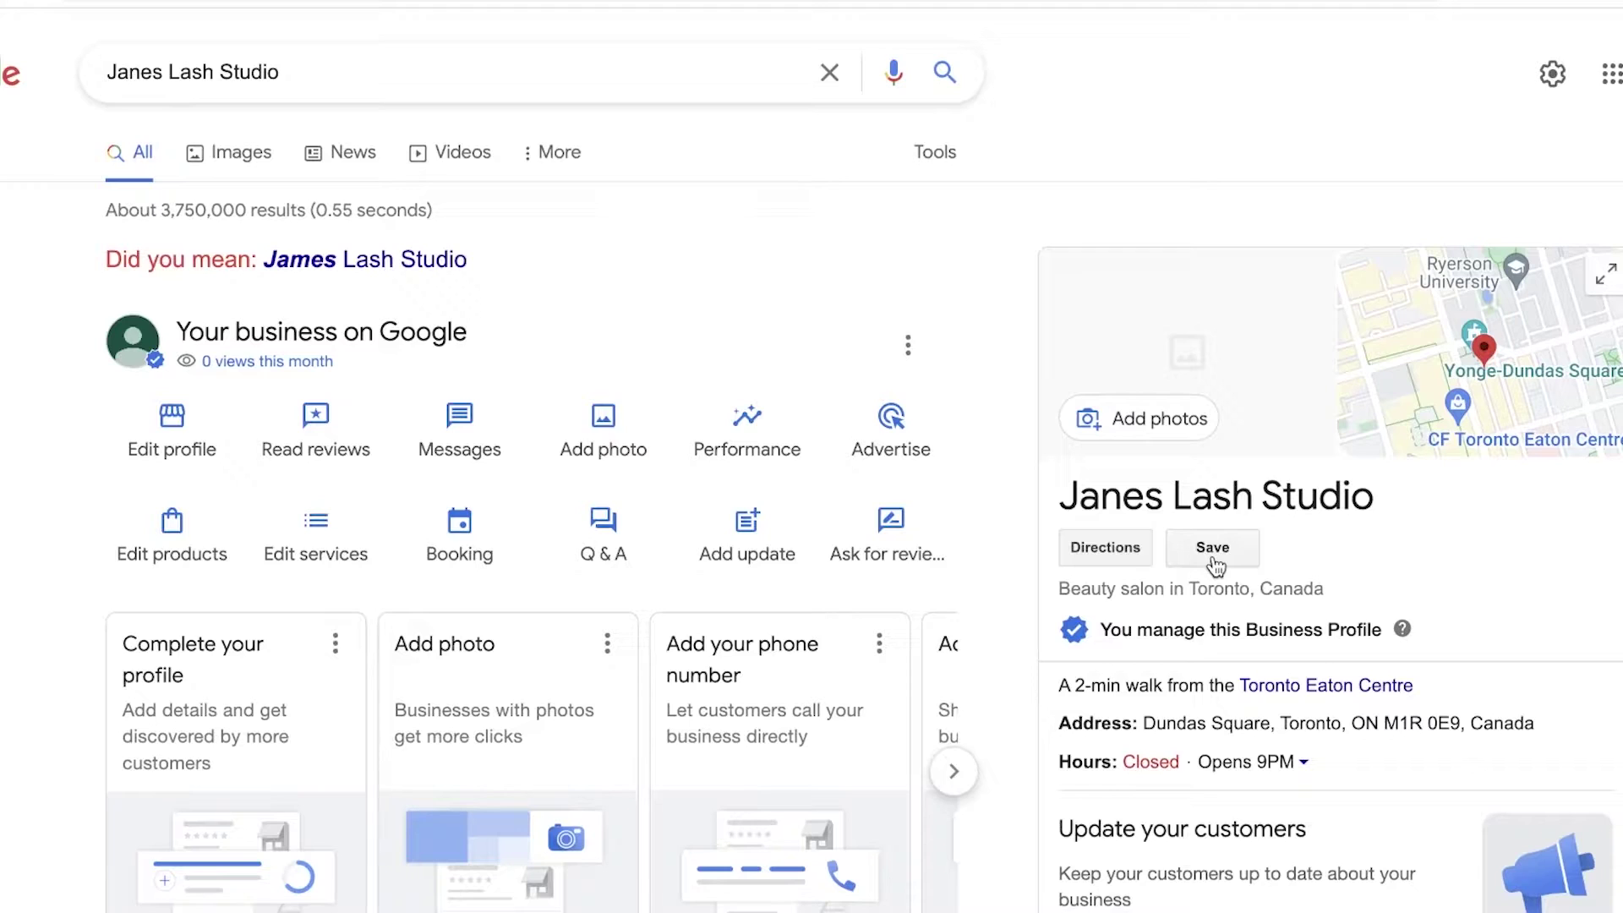
pyautogui.scroll(-1, 1214, 575)
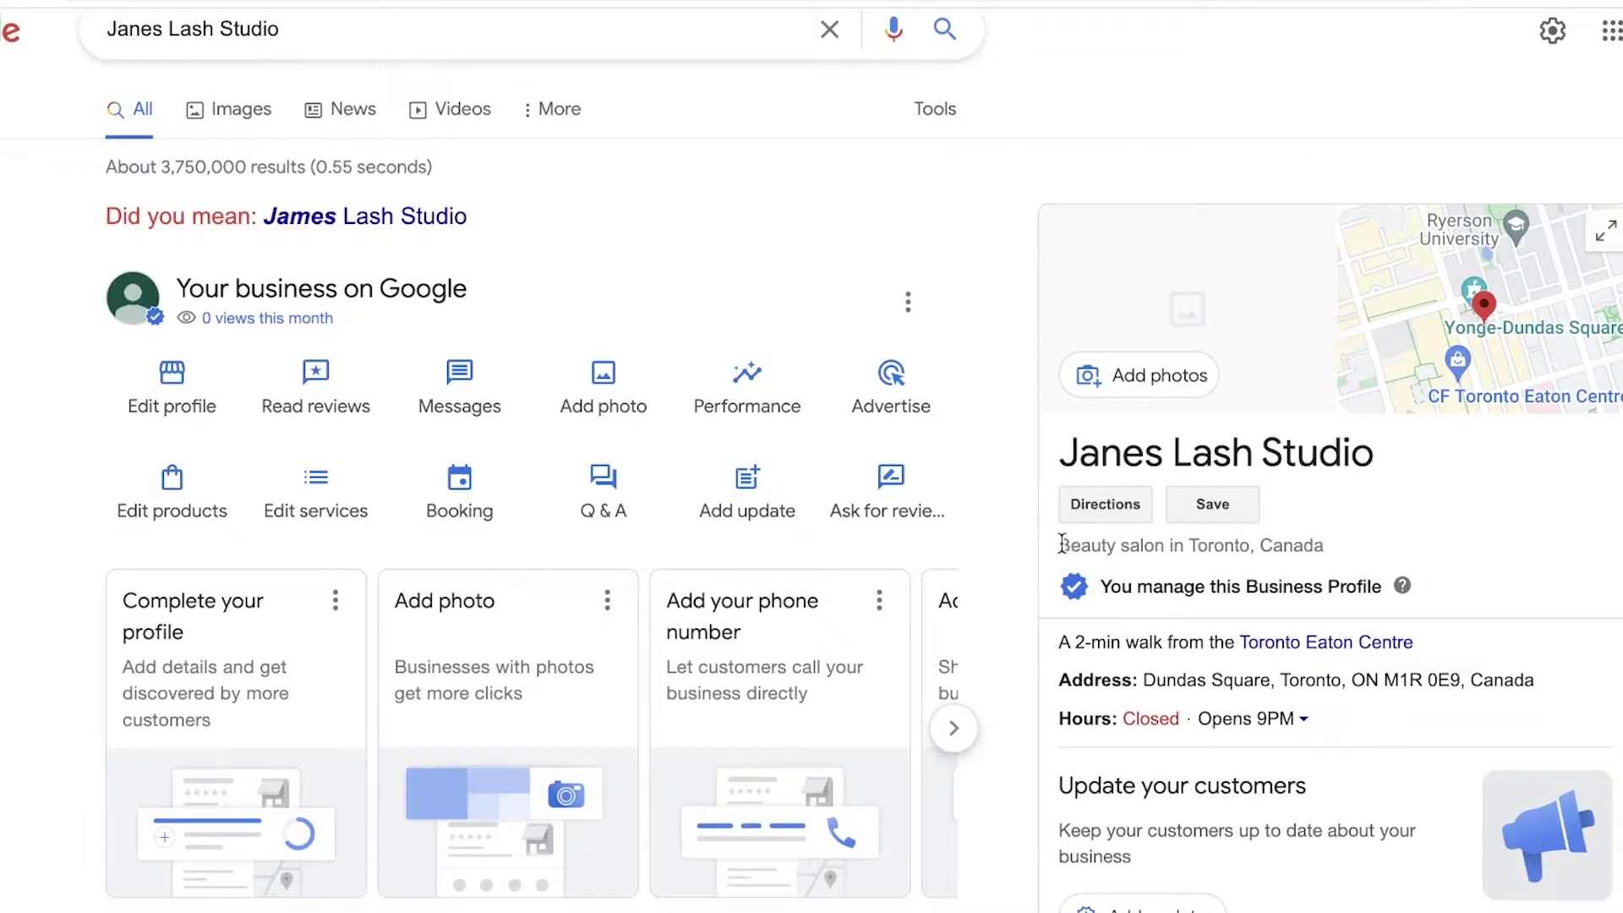
pyautogui.moveTo(1060, 546); pyautogui.dragTo(1169, 539)
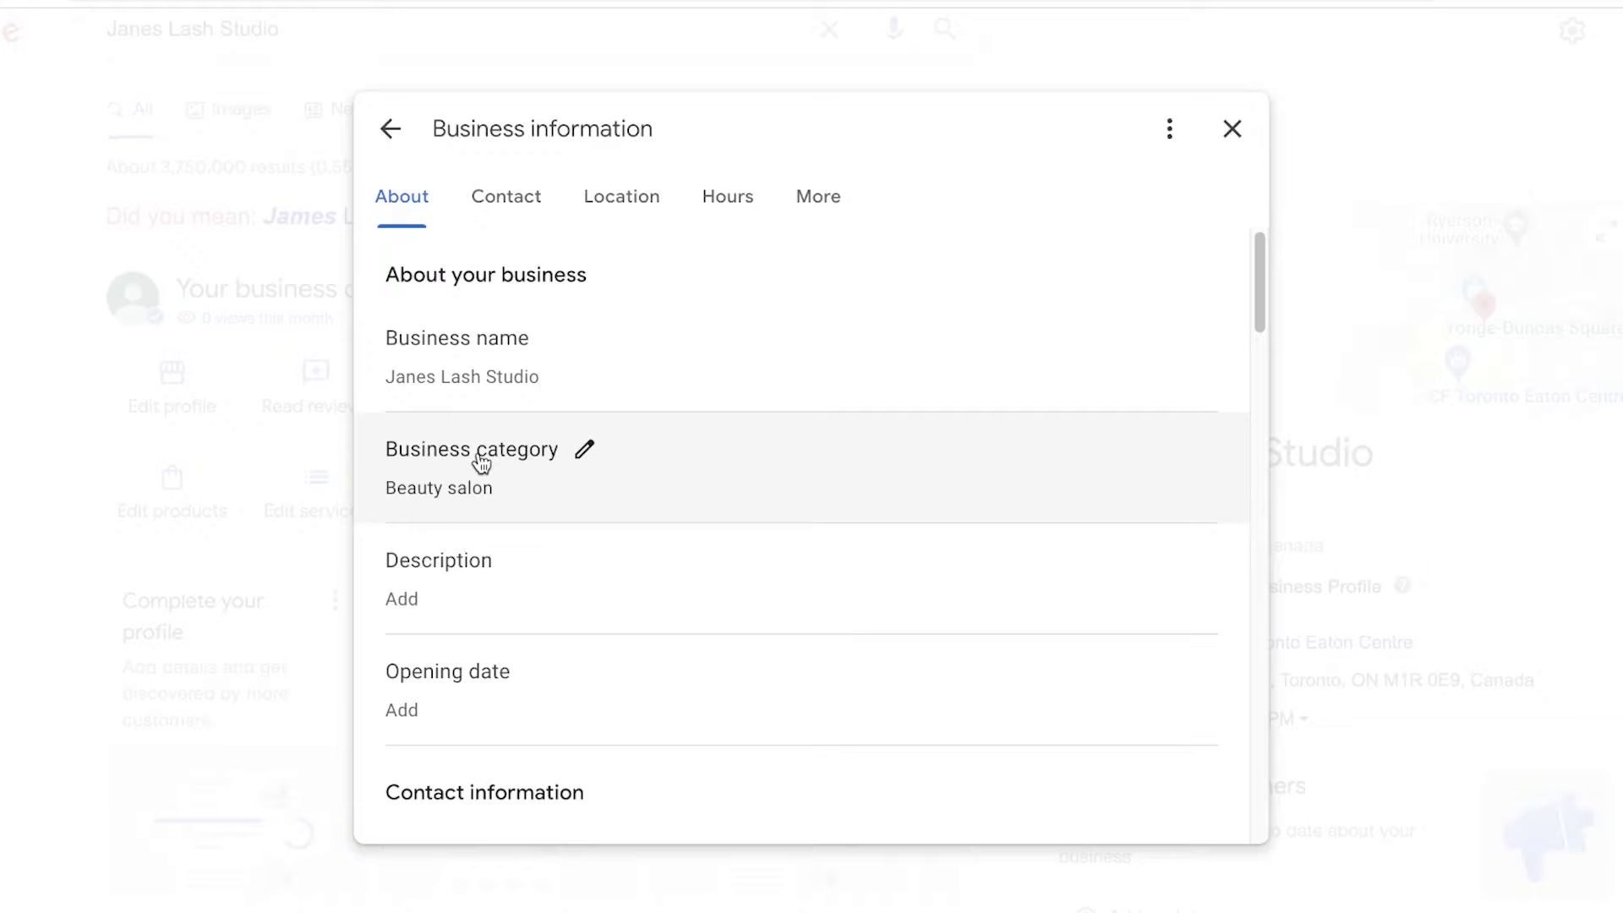
# Clear Beauty salon from the primary category and choose Eyelash salon from the 'eyelash' suggestions.
pyautogui.click(590, 448)
pyautogui.click(489, 568)
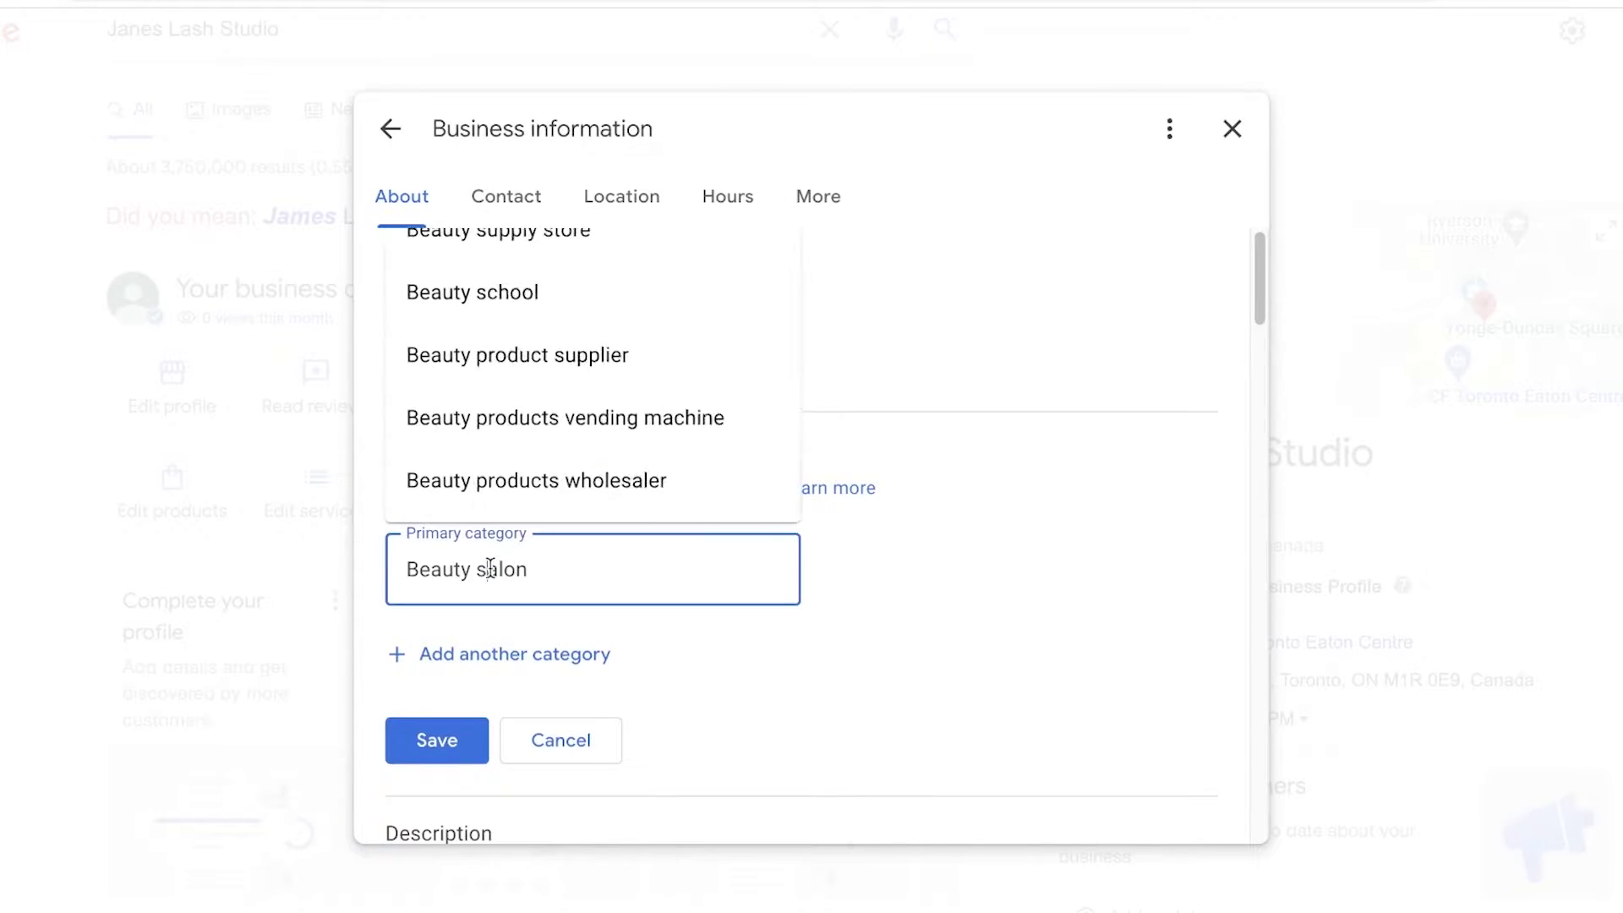
pyautogui.tripleClick(489, 568)
pyautogui.press('BackSpace')
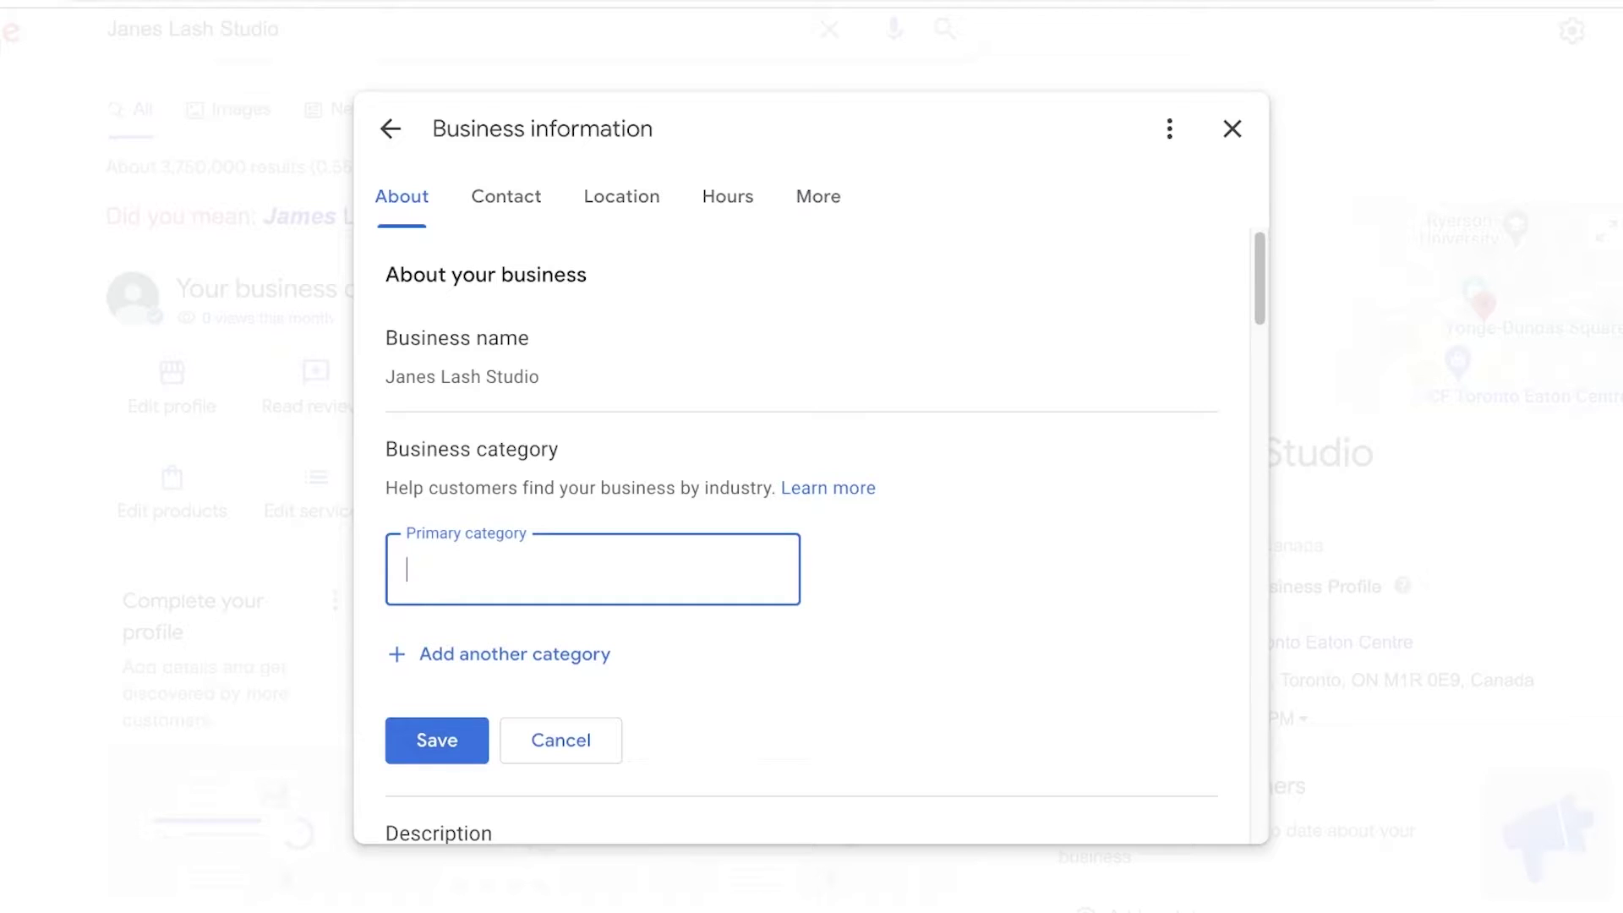
pyautogui.click(472, 564)
pyautogui.click(639, 514)
pyautogui.click(586, 587)
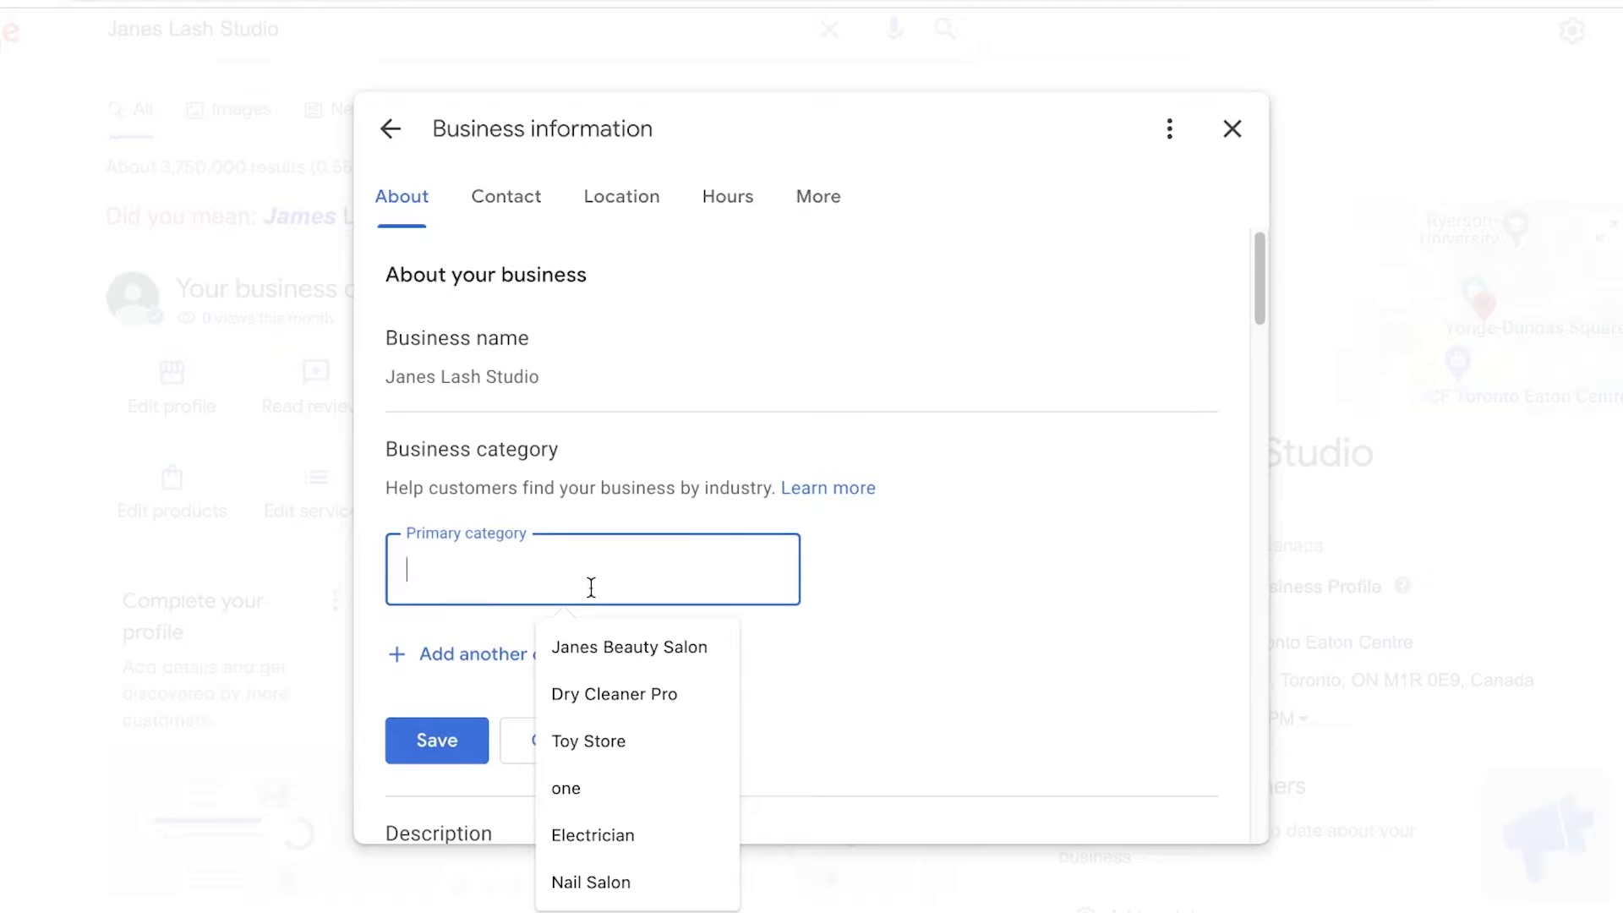
pyautogui.write('eyelash')
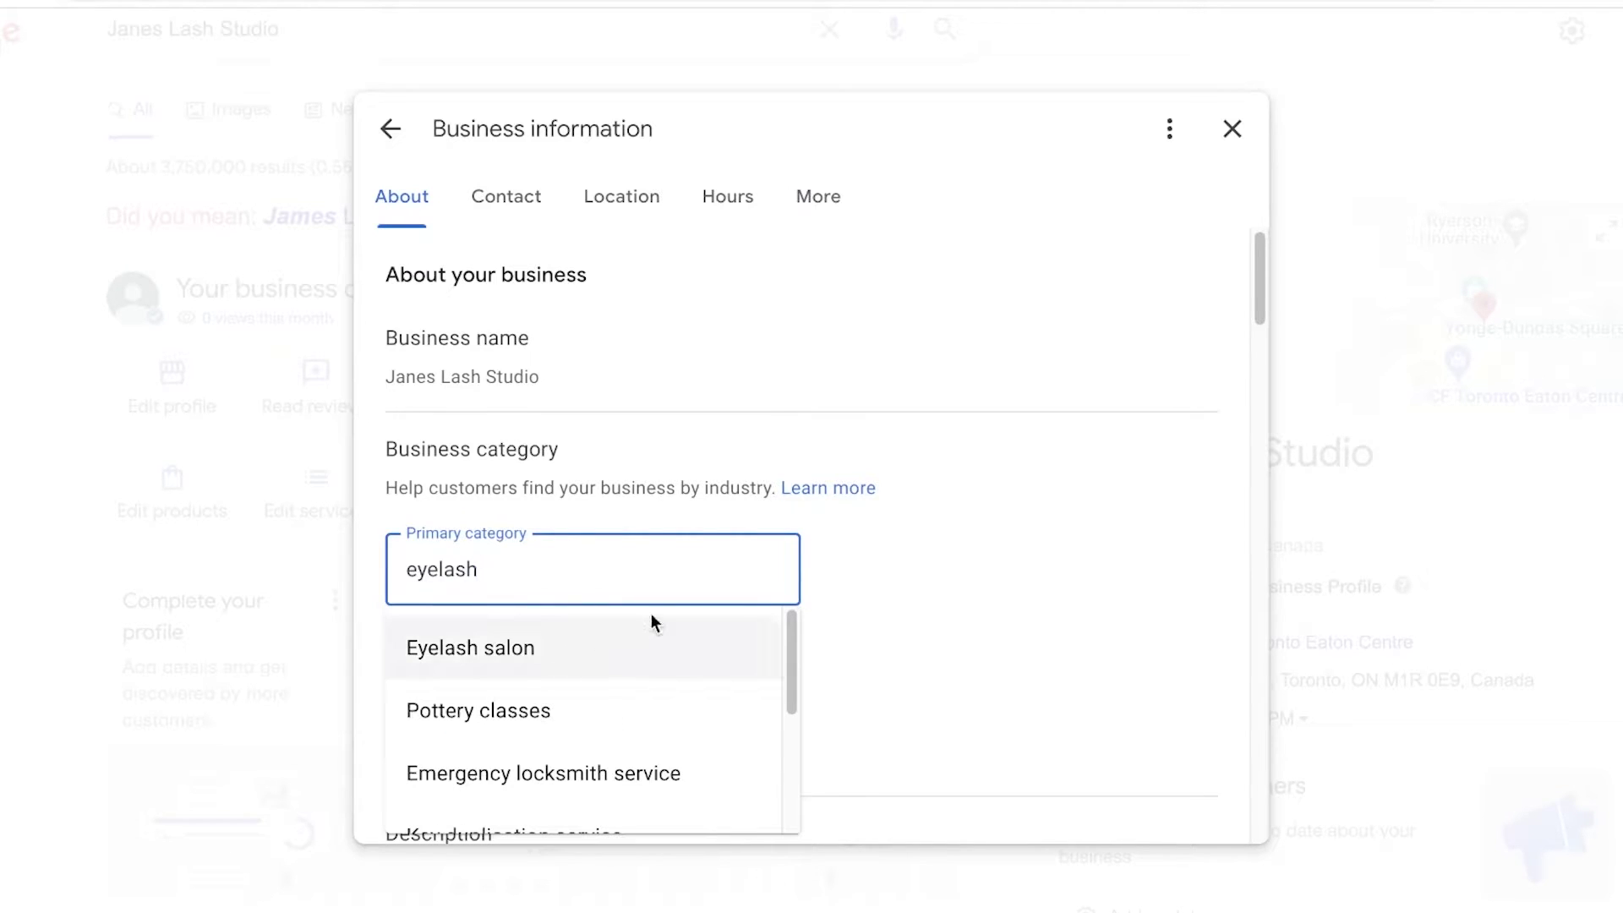
pyautogui.scroll(-3, 664, 630)
pyautogui.scroll(3, 634, 673)
pyautogui.click(595, 653)
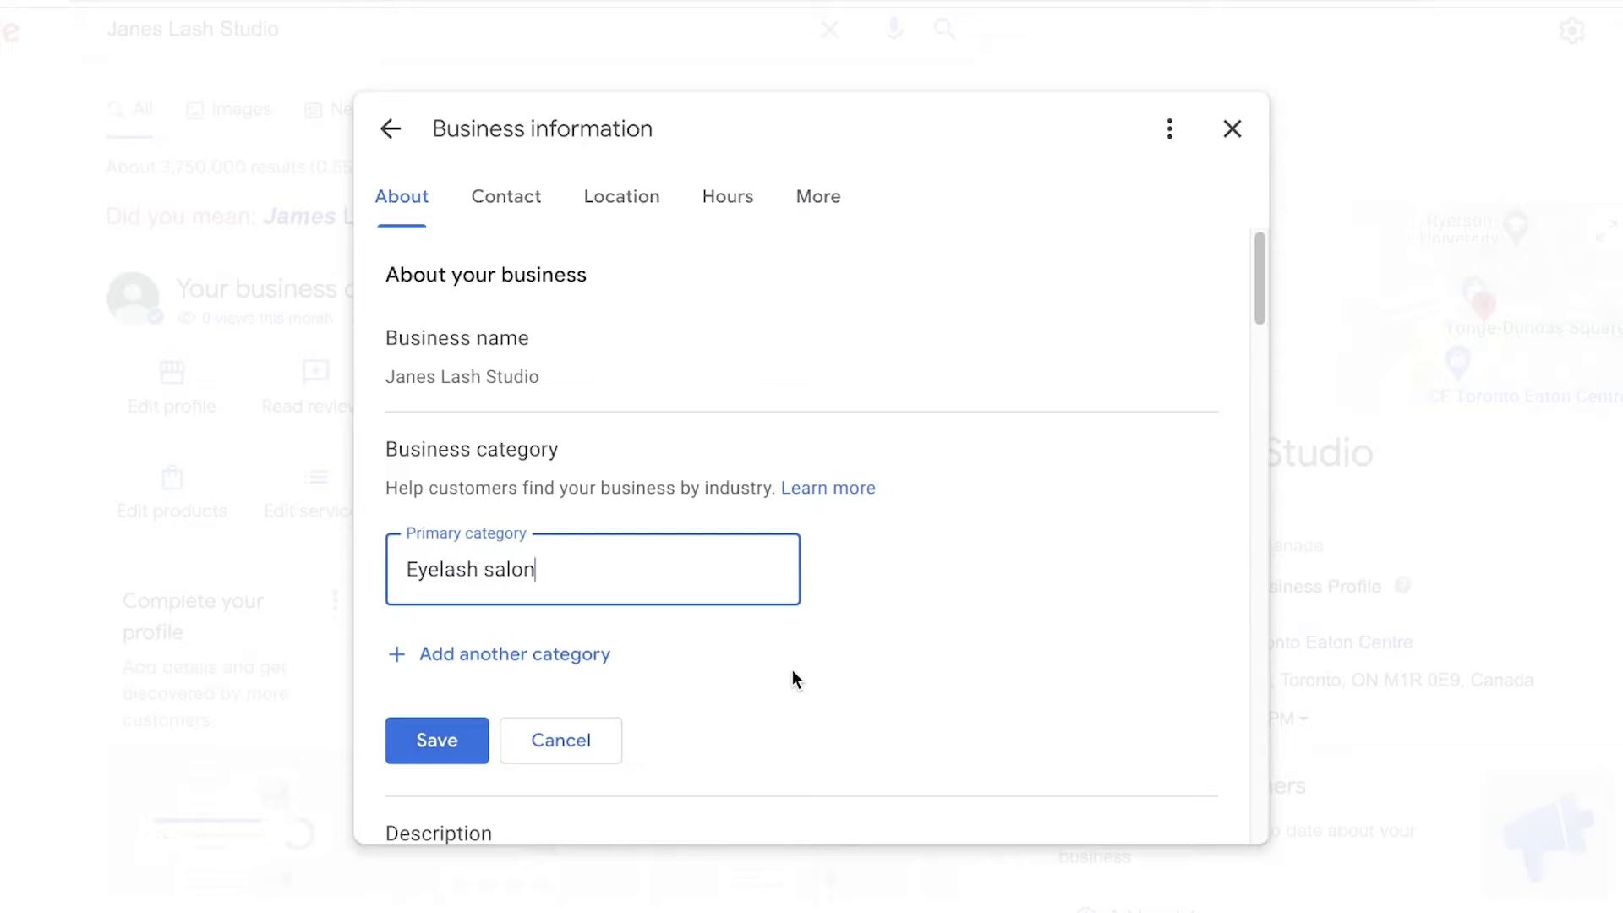
# Add Hair salon and Hair extension technician as additional categories.
pyautogui.click(558, 663)
pyautogui.click(640, 708)
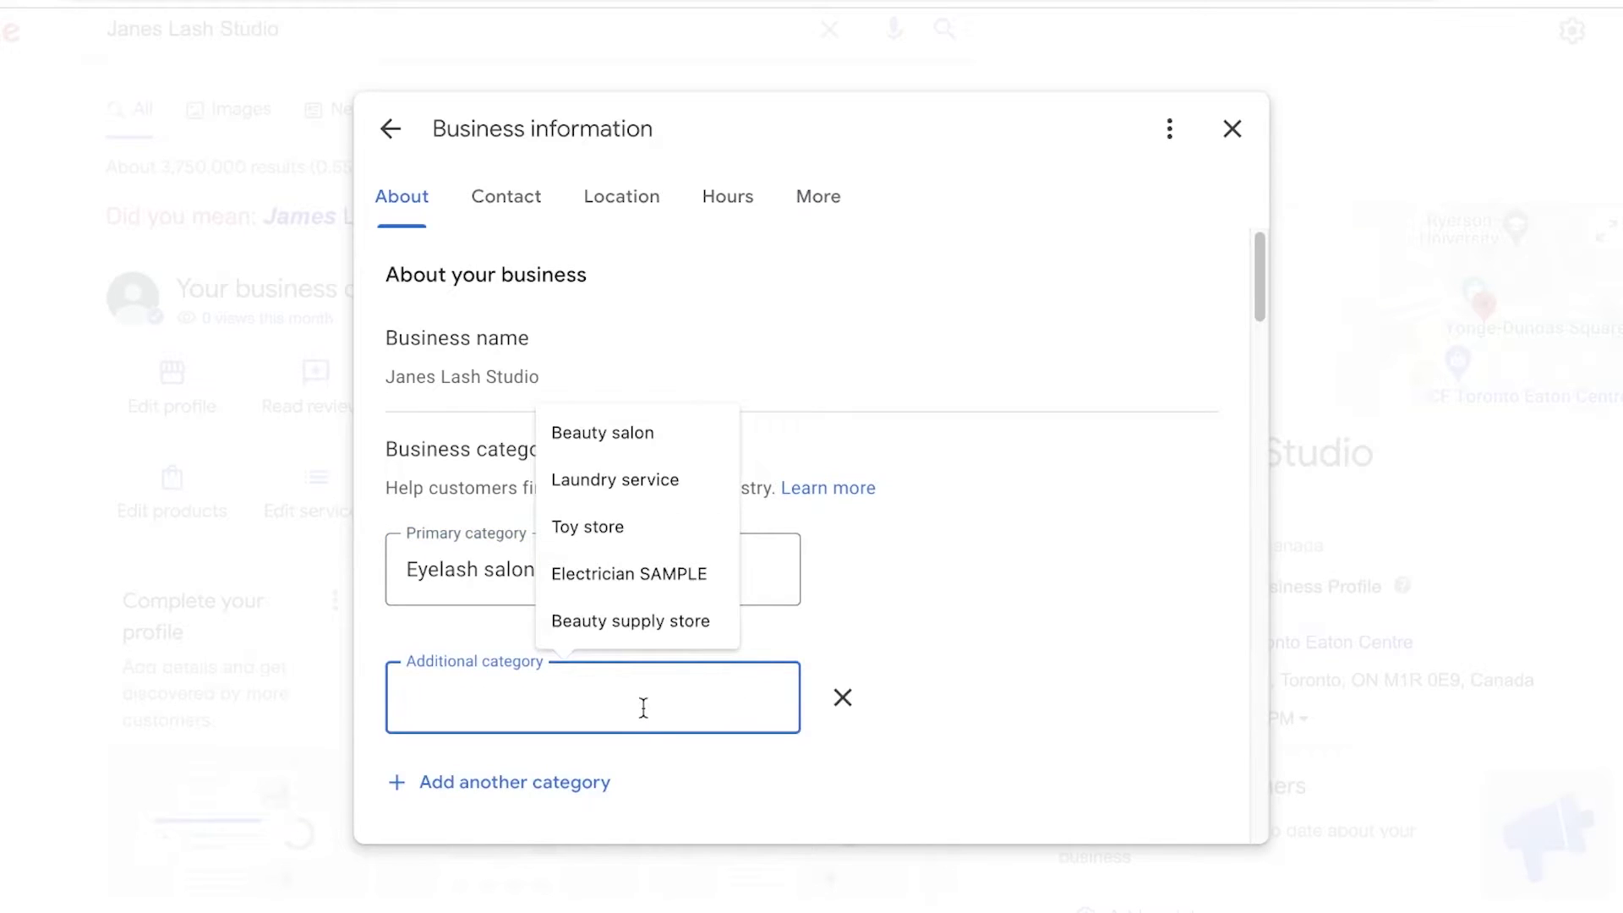
pyautogui.write('hair')
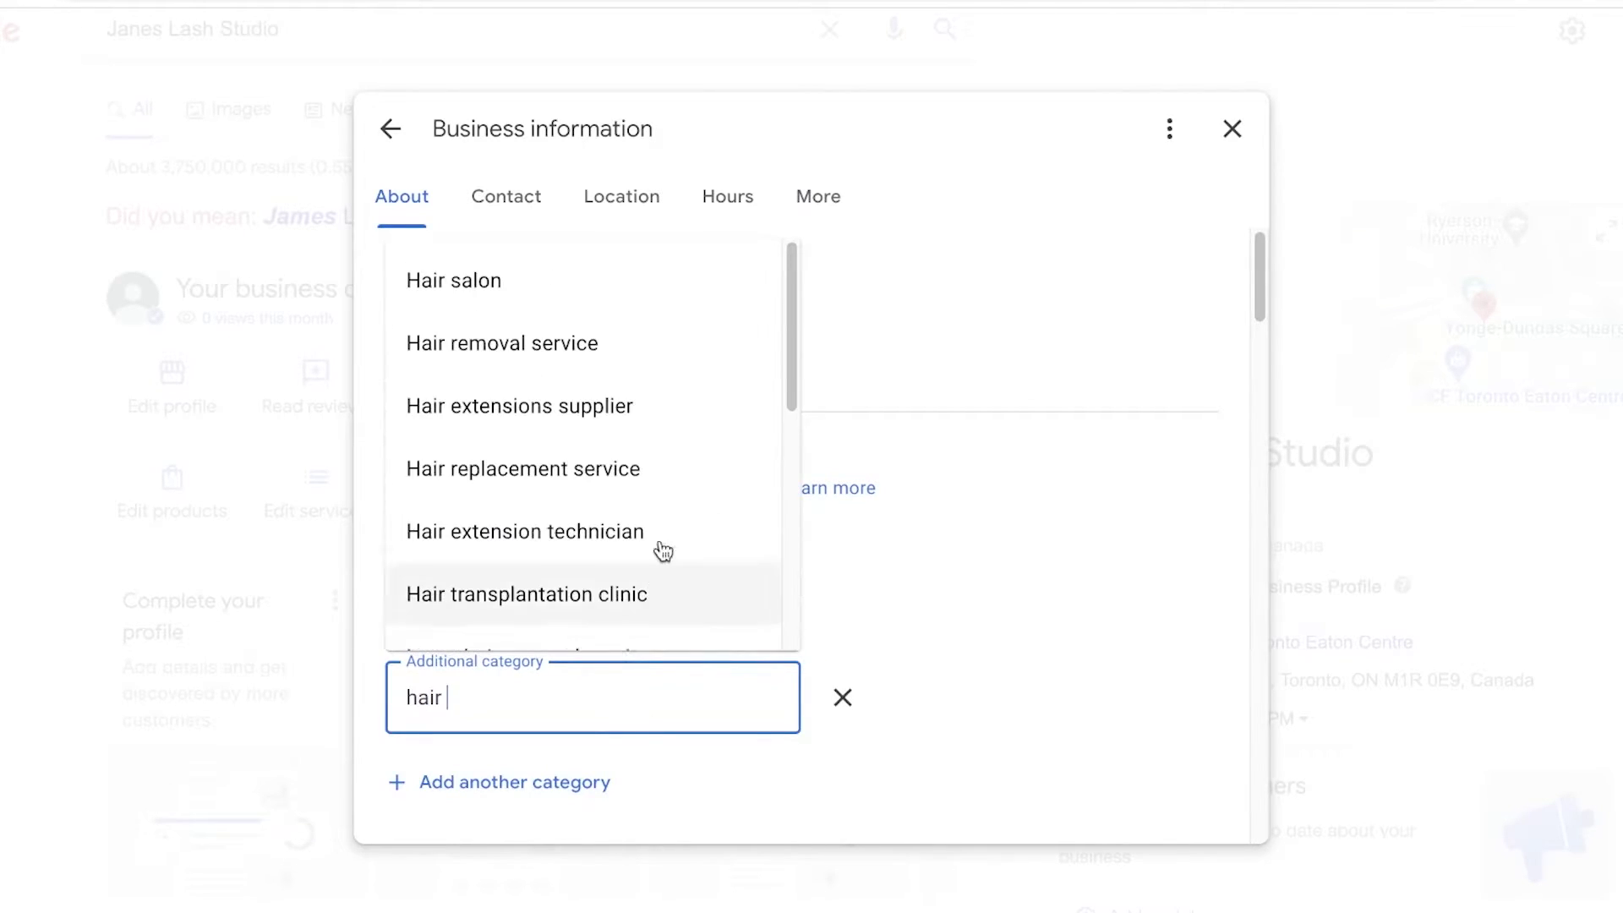
pyautogui.click(518, 287)
pyautogui.scroll(-3, 797, 735)
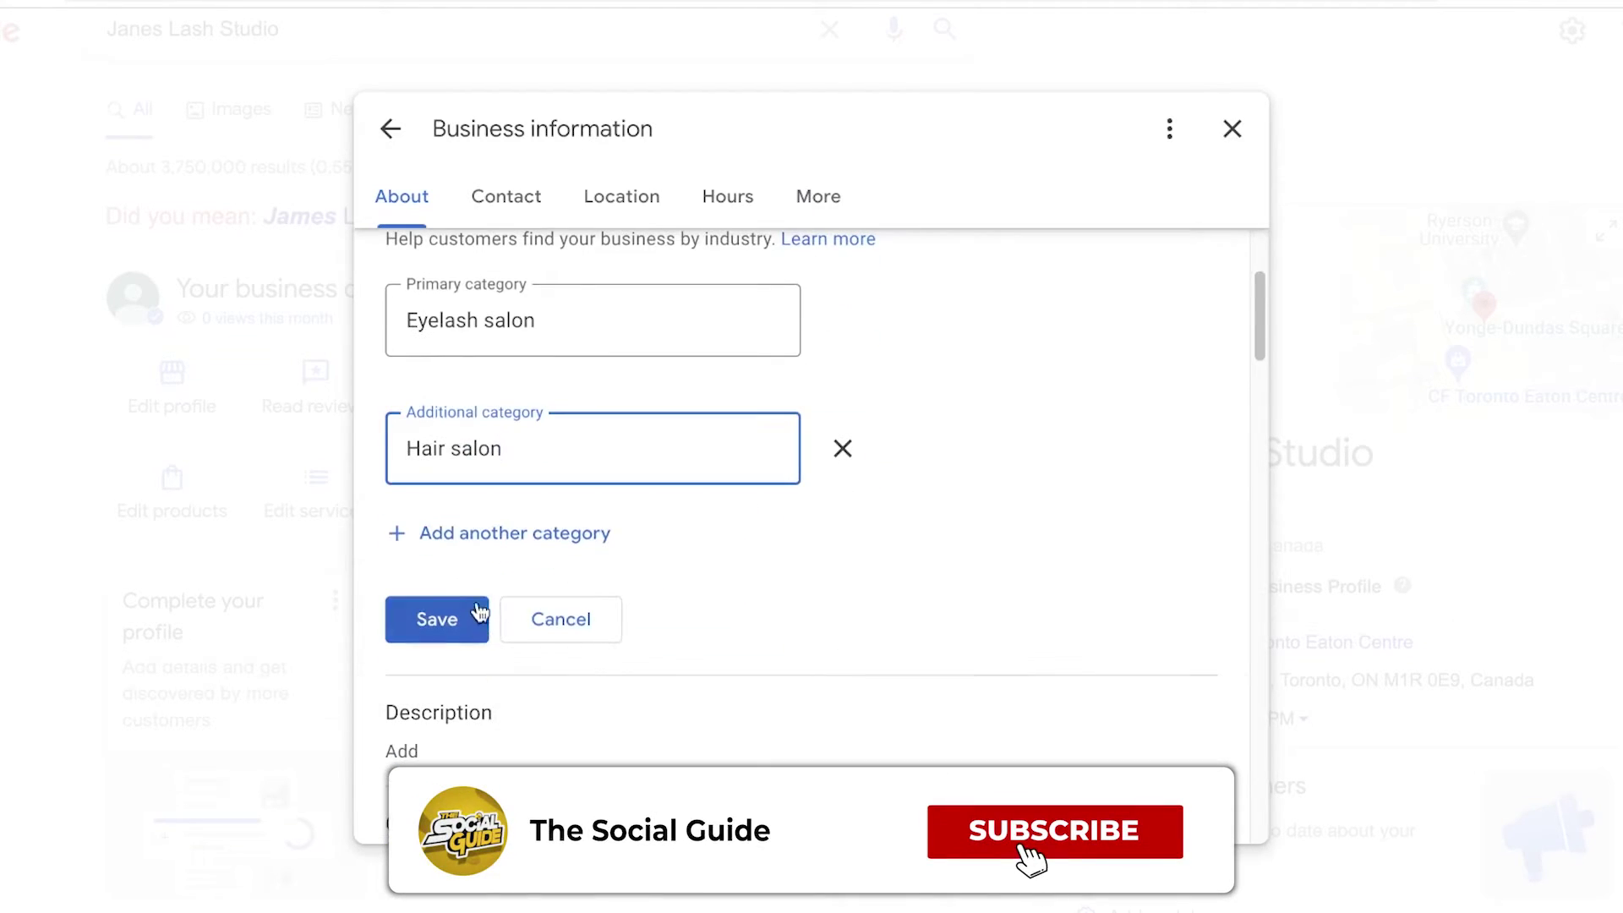
pyautogui.click(499, 532)
pyautogui.write('hair exten')
pyautogui.click(496, 372)
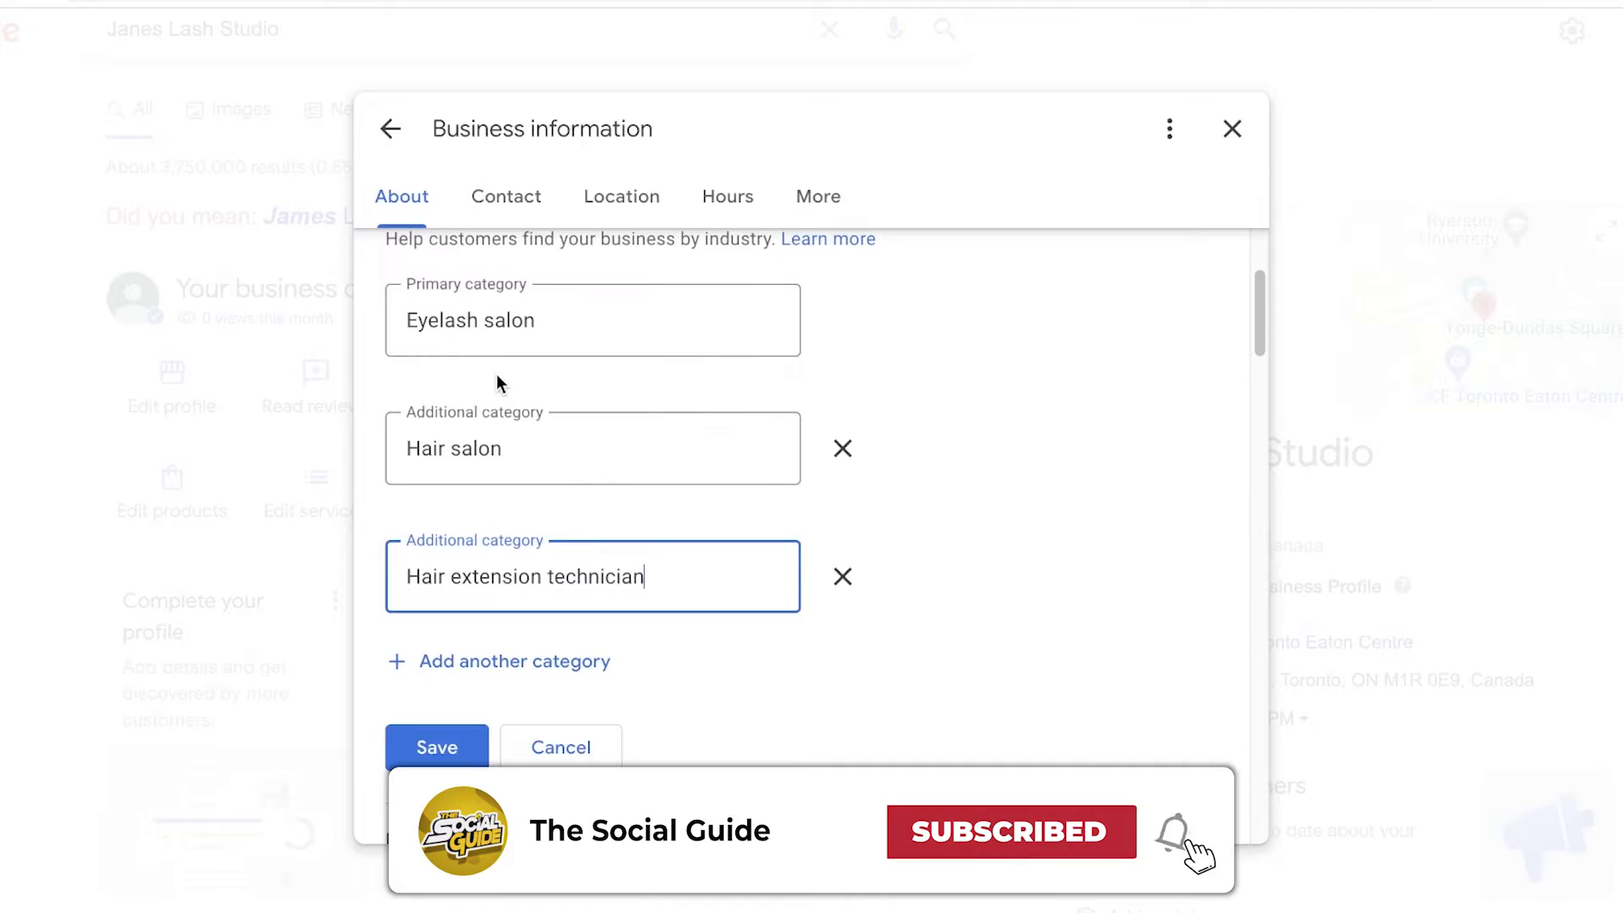
# Add Hair removal service and Eyebrow bar as further additional categories.
pyautogui.click(529, 667)
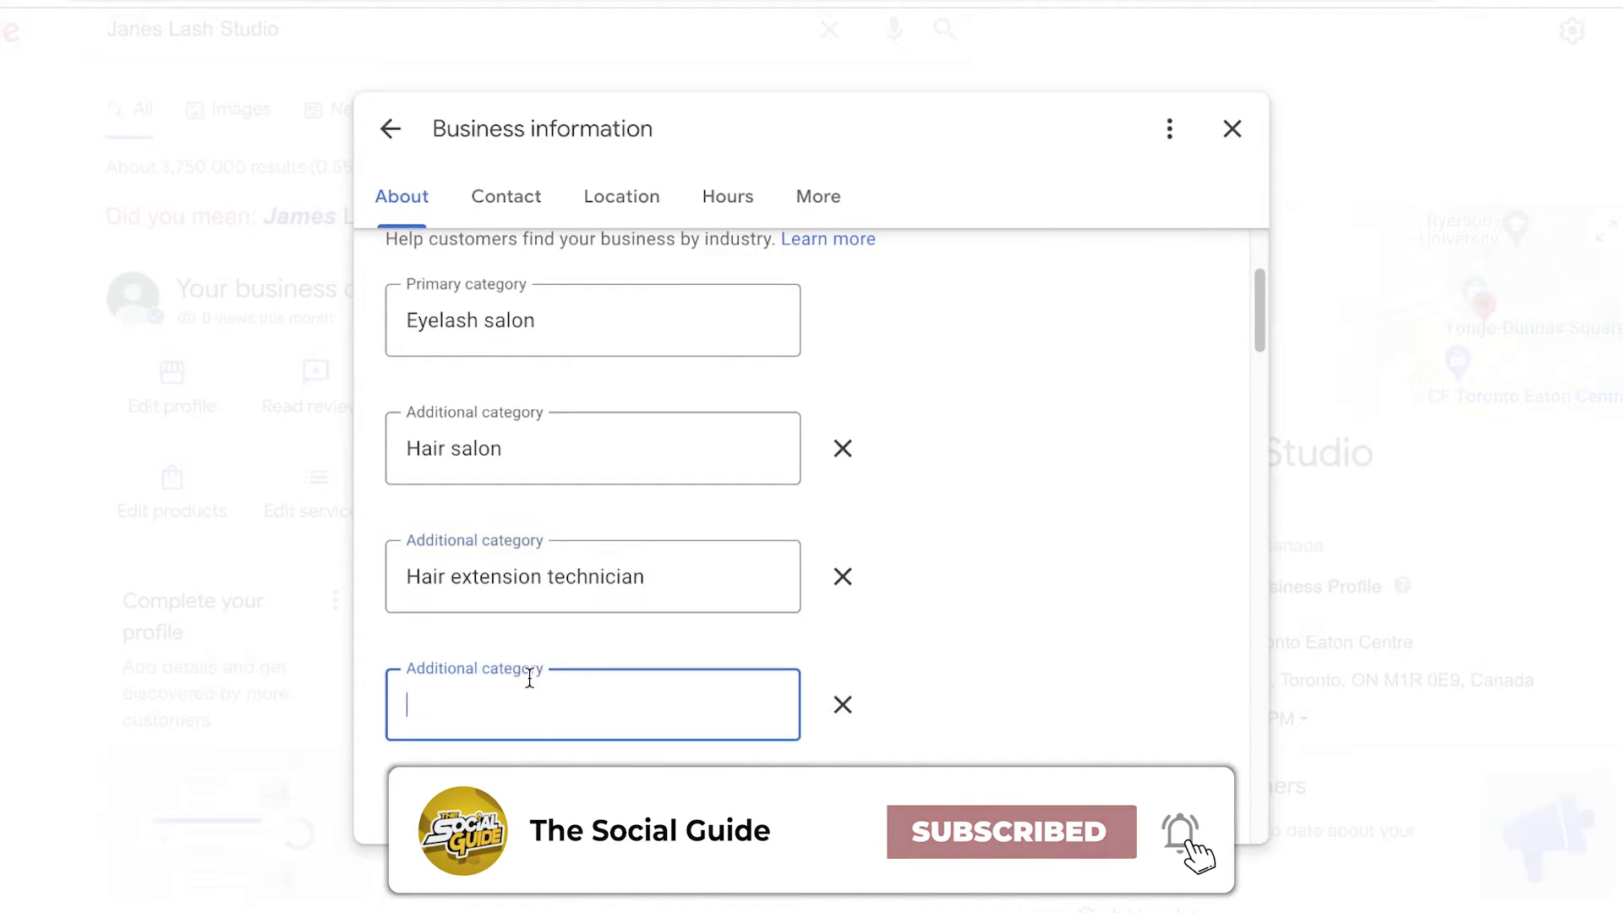
pyautogui.write('hair')
pyautogui.scroll(1, 592, 321)
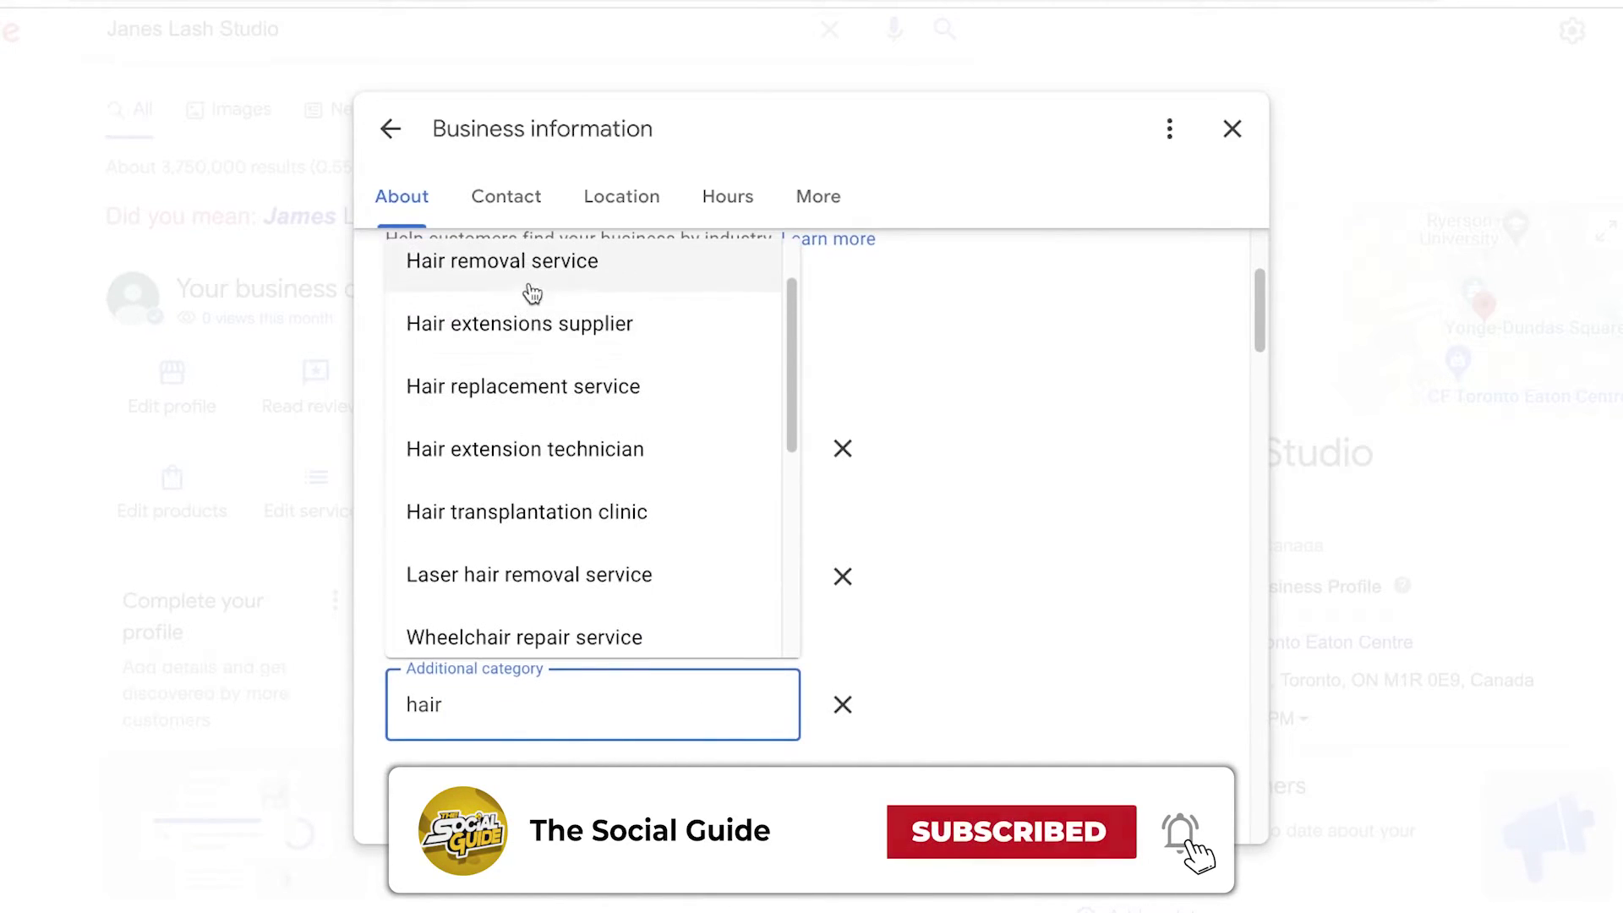
pyautogui.click(626, 284)
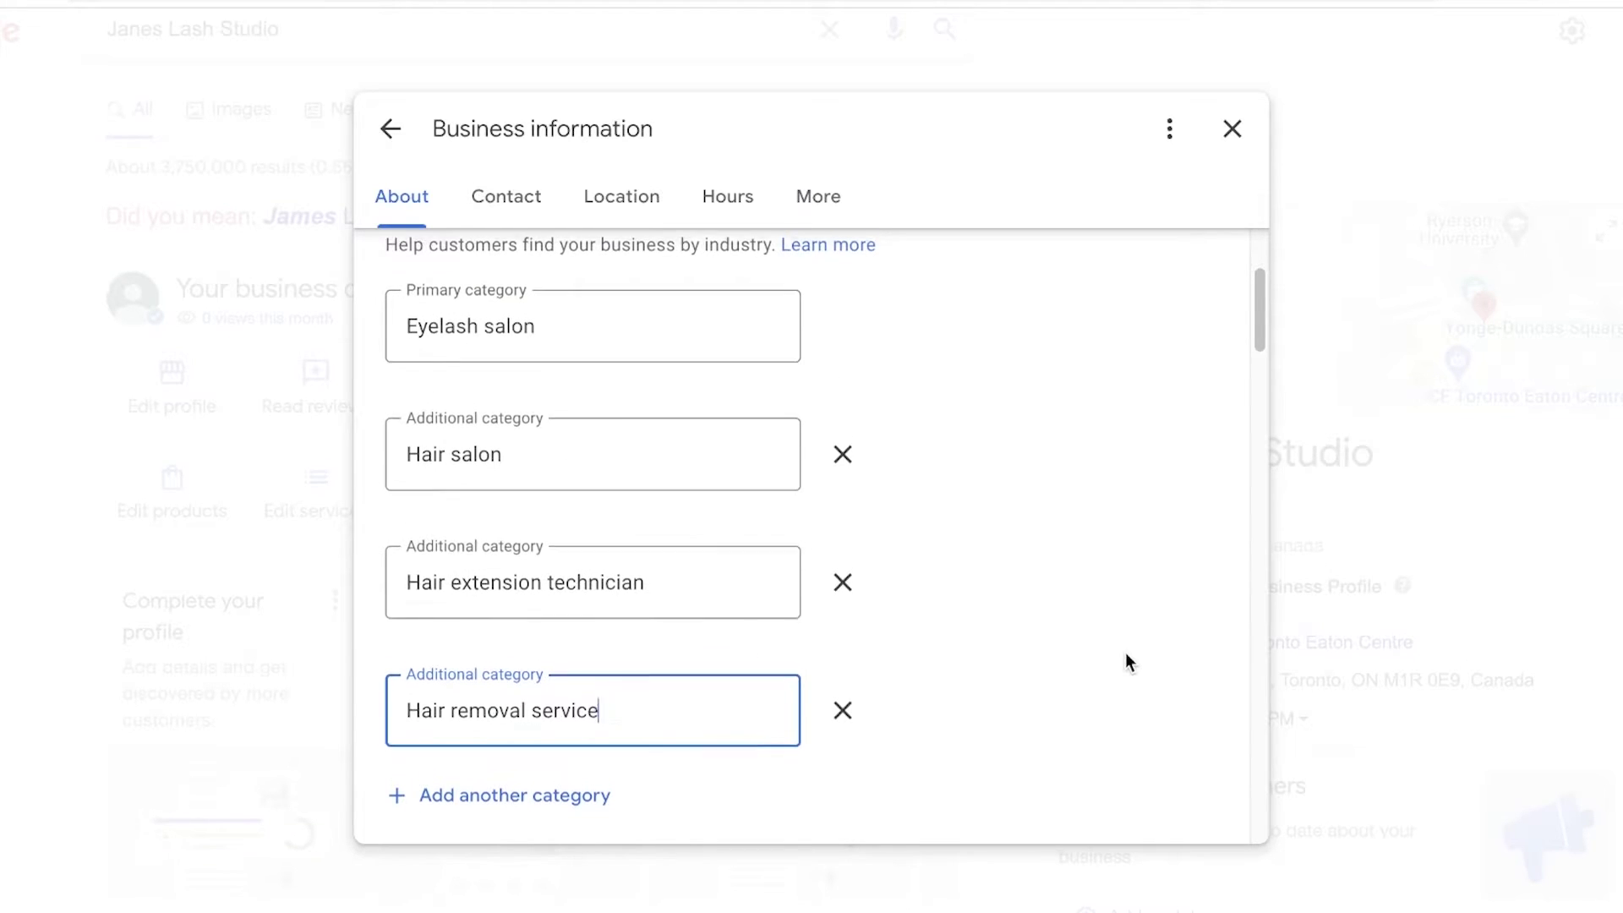
pyautogui.scroll(3, 369, 663)
pyautogui.scroll(-3, 433, 456)
pyautogui.scroll(2, 550, 688)
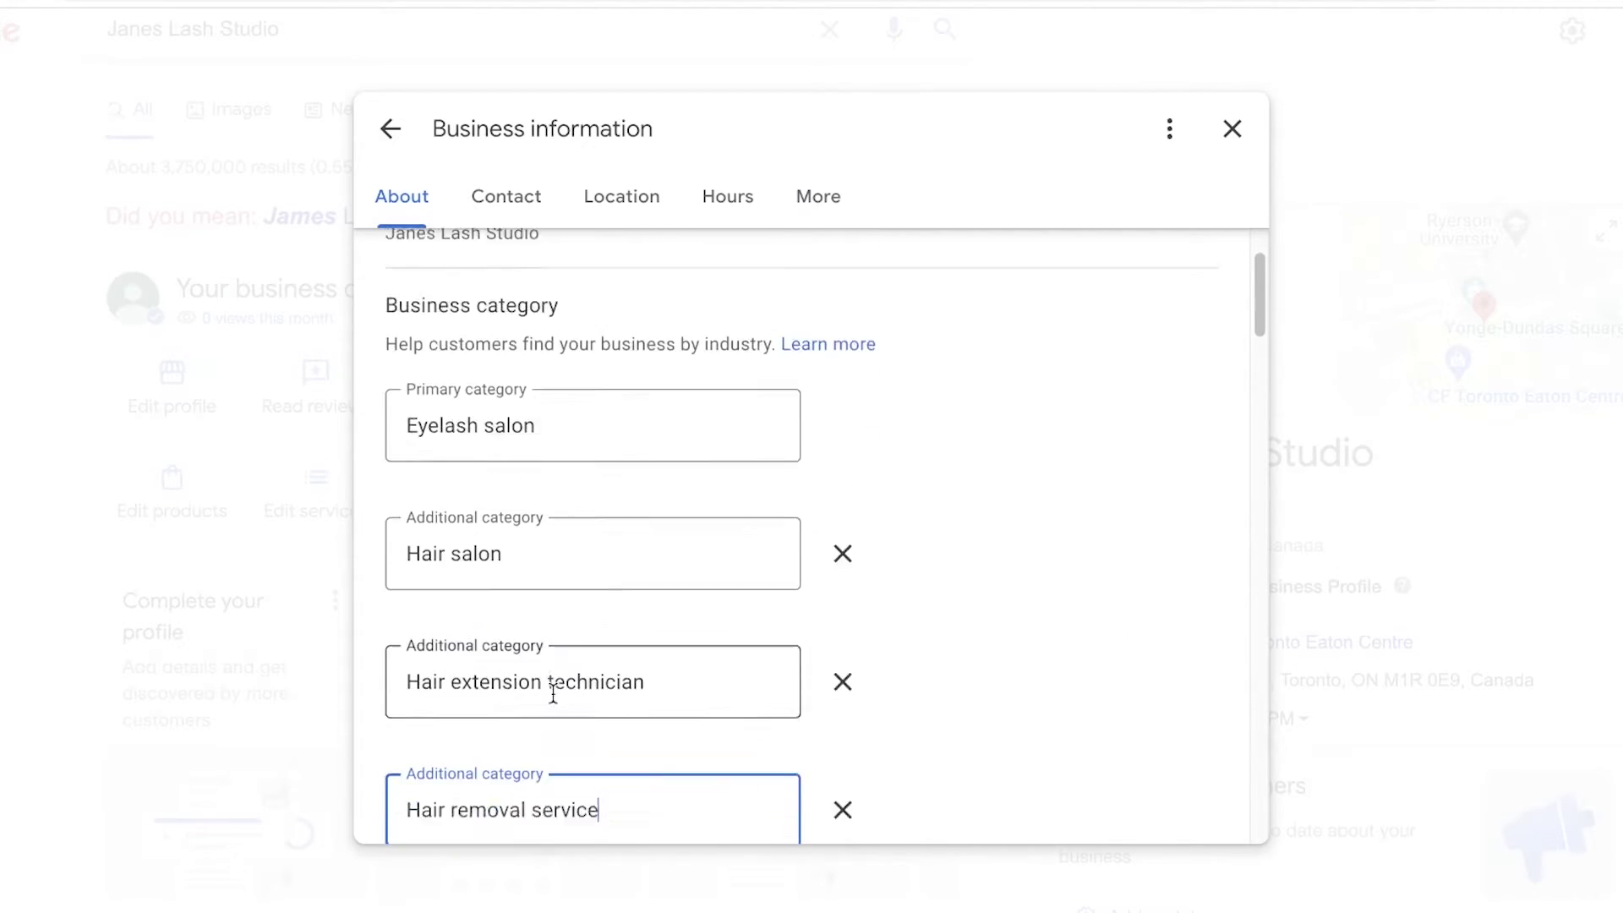
pyautogui.scroll(-3, 525, 651)
pyautogui.click(524, 640)
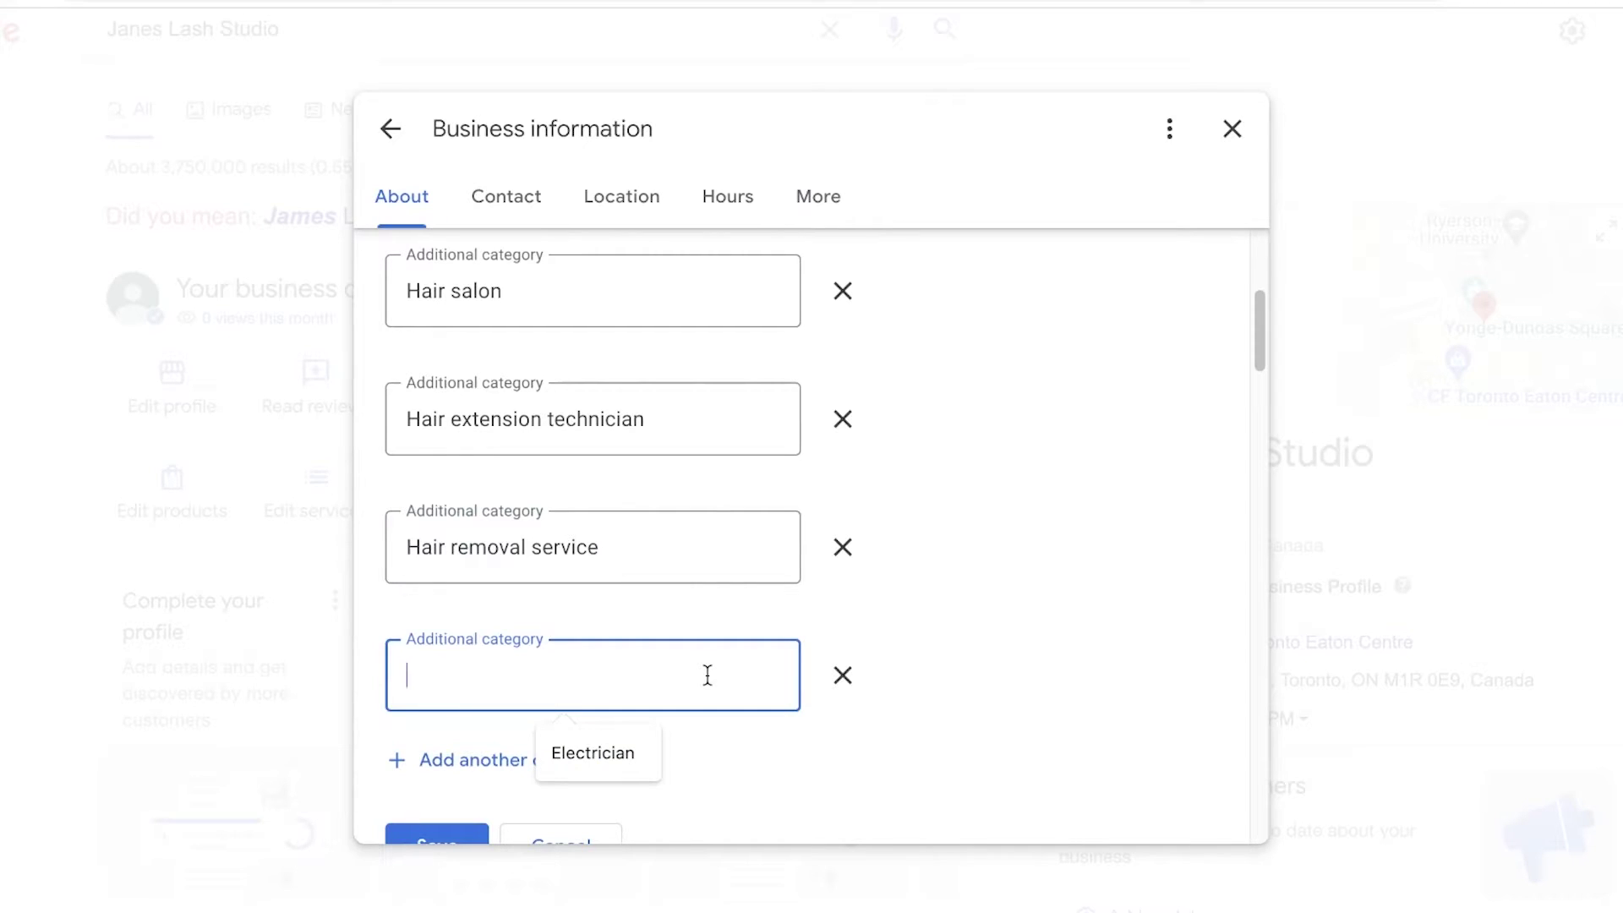
pyautogui.write('eye')
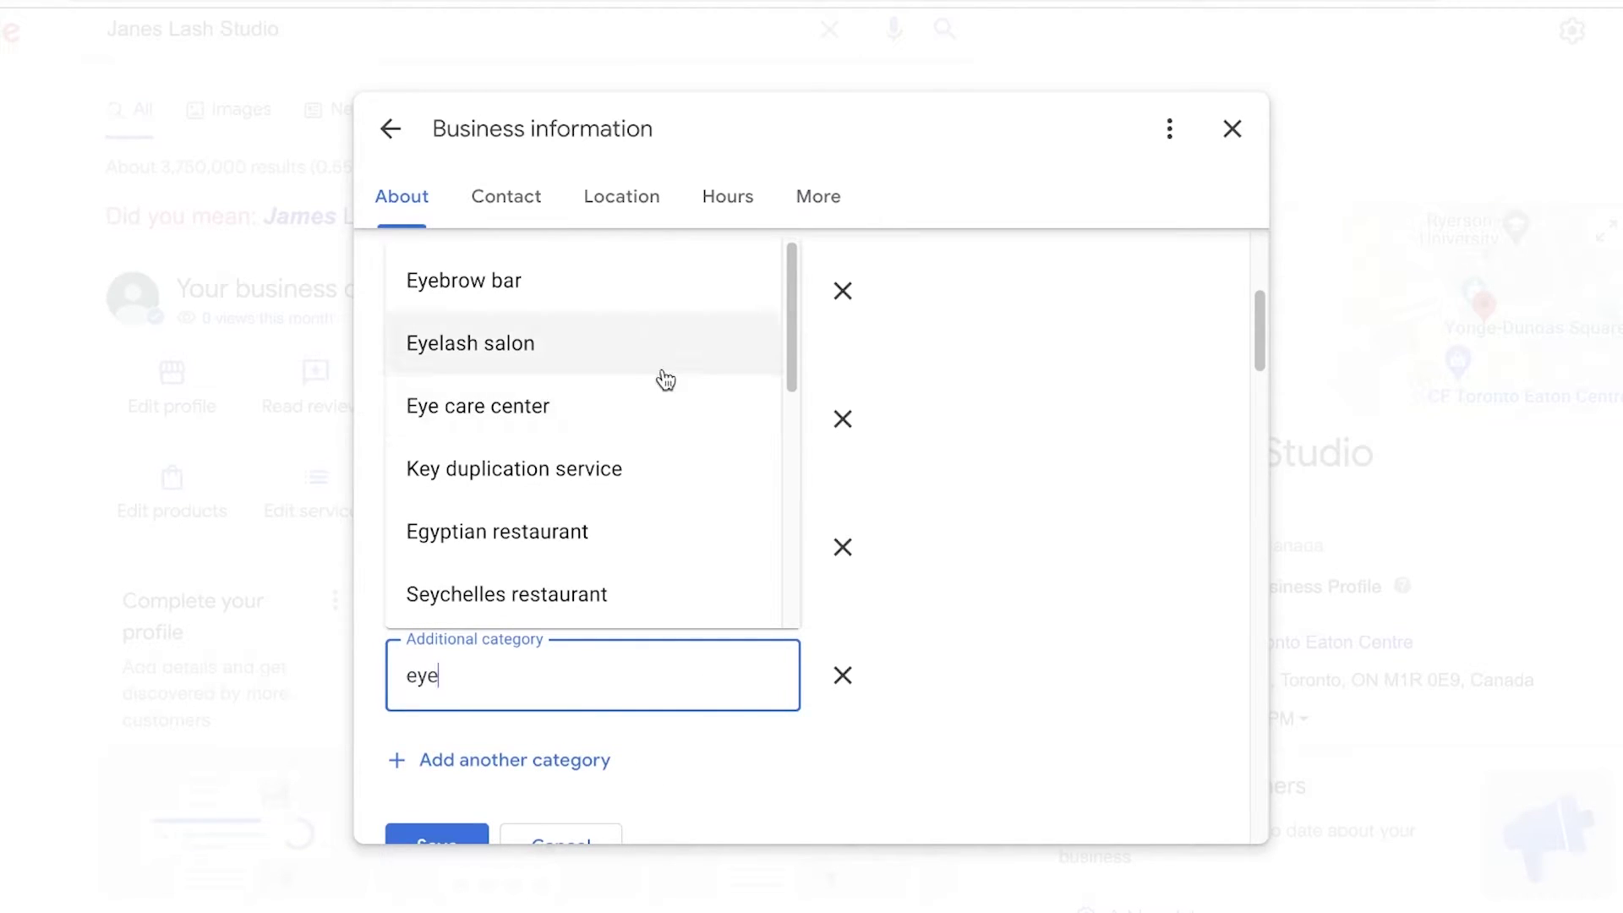
pyautogui.click(601, 309)
pyautogui.scroll(5, 1031, 590)
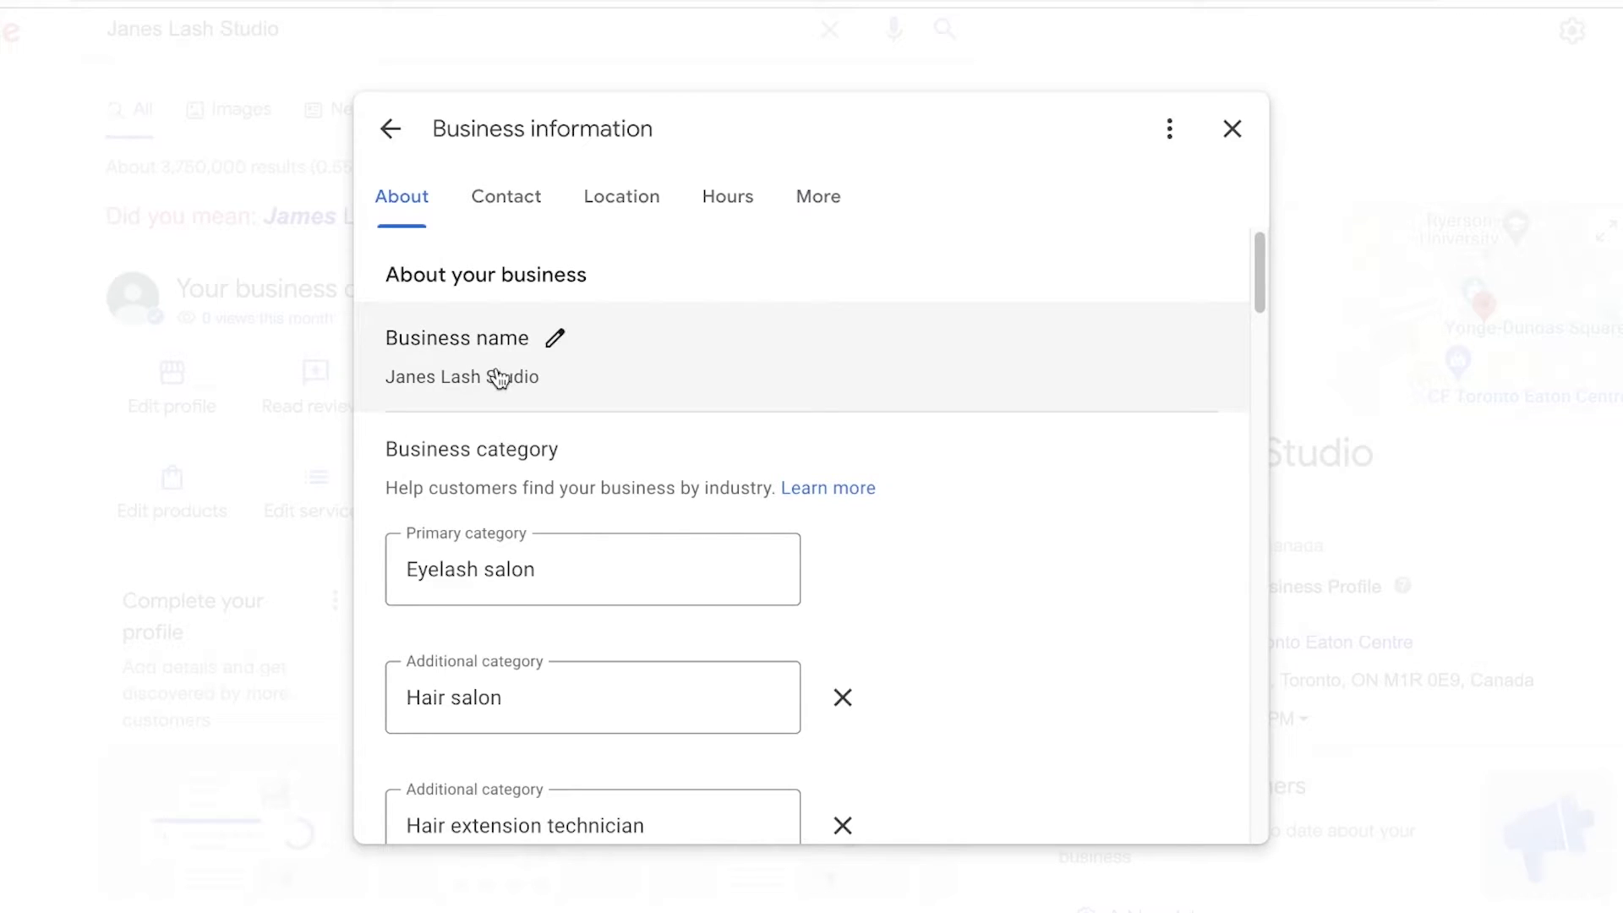
# Review the category fields, save them pending review, and close the Business information editor.
pyautogui.scroll(-2, 659, 409)
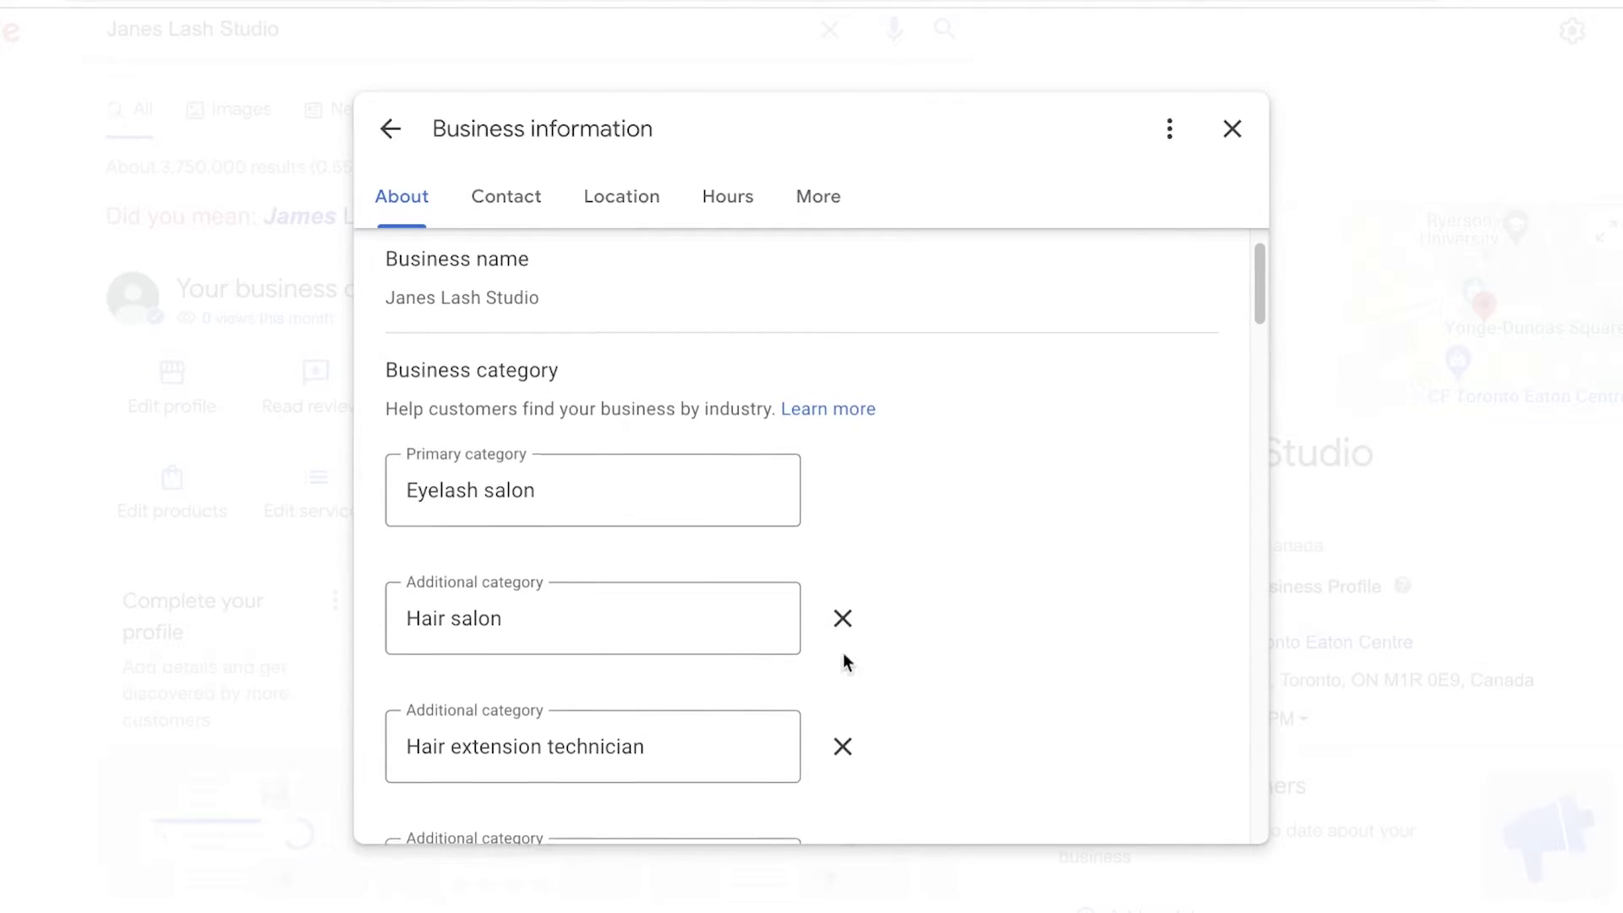
pyautogui.scroll(-6, 535, 419)
pyautogui.scroll(7, 712, 599)
pyautogui.scroll(-2, 717, 606)
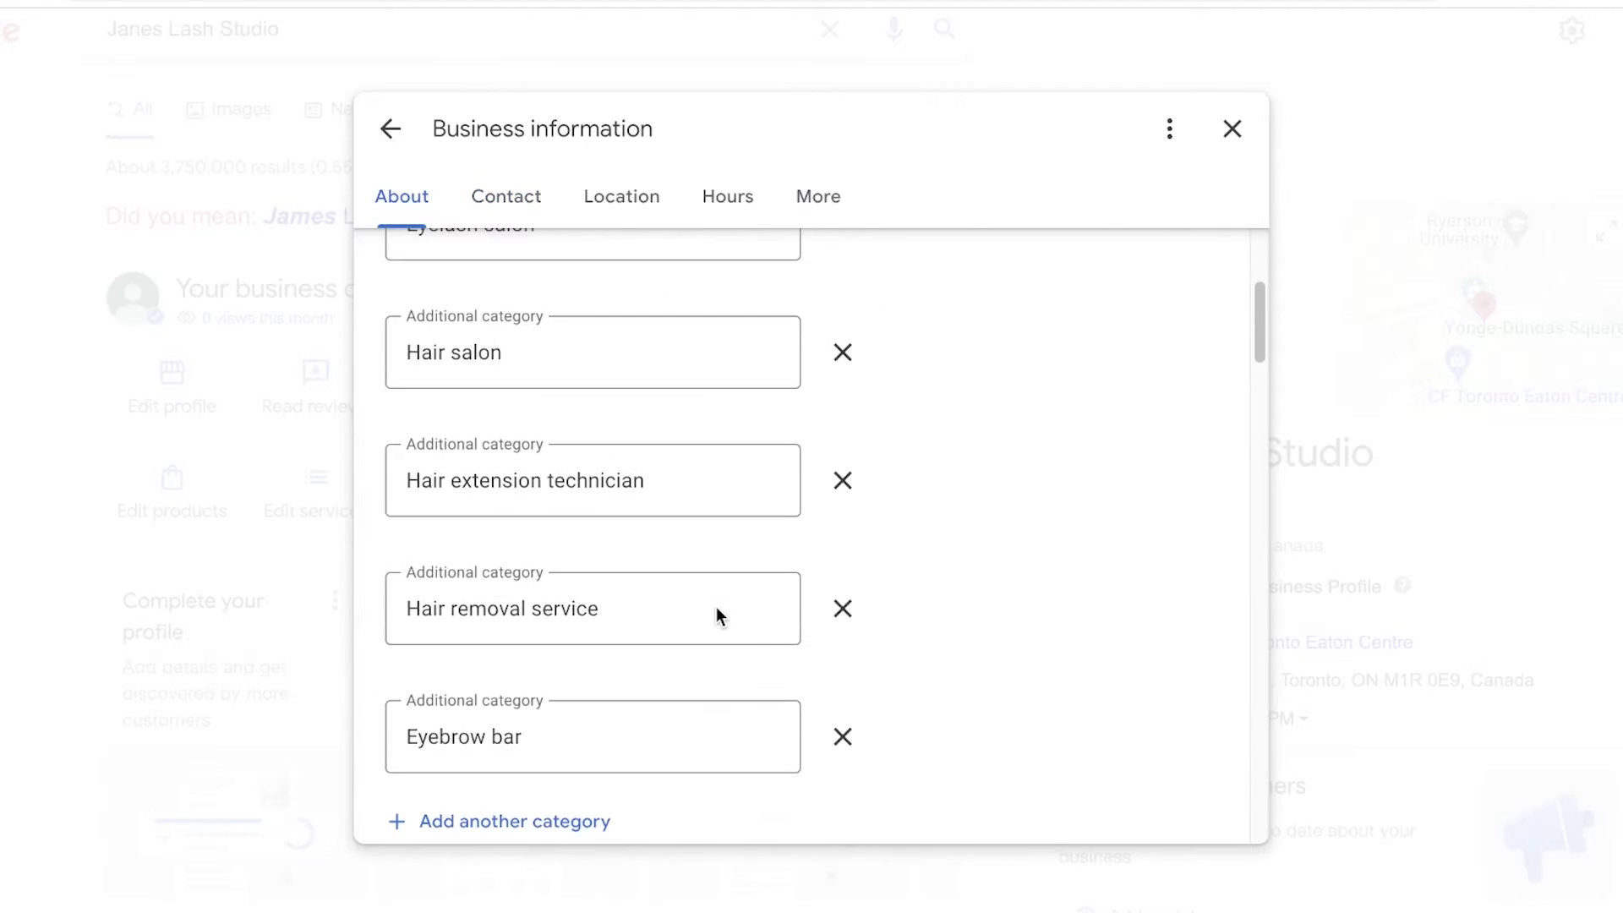
pyautogui.scroll(-4, 717, 606)
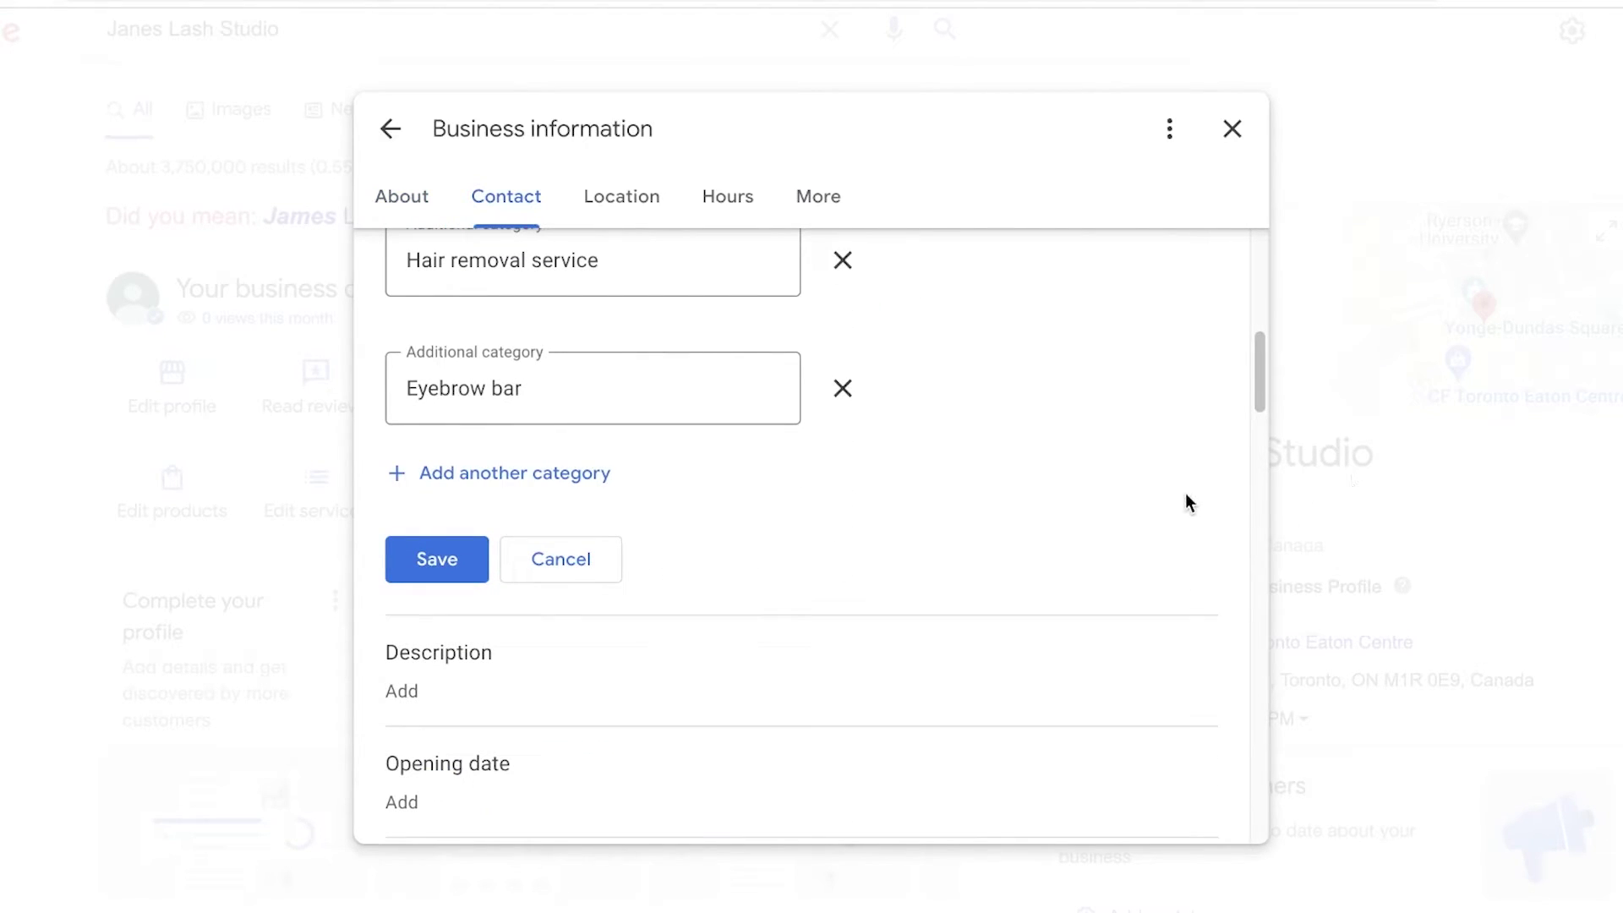
pyautogui.scroll(2, 1188, 500)
pyautogui.scroll(1, 533, 601)
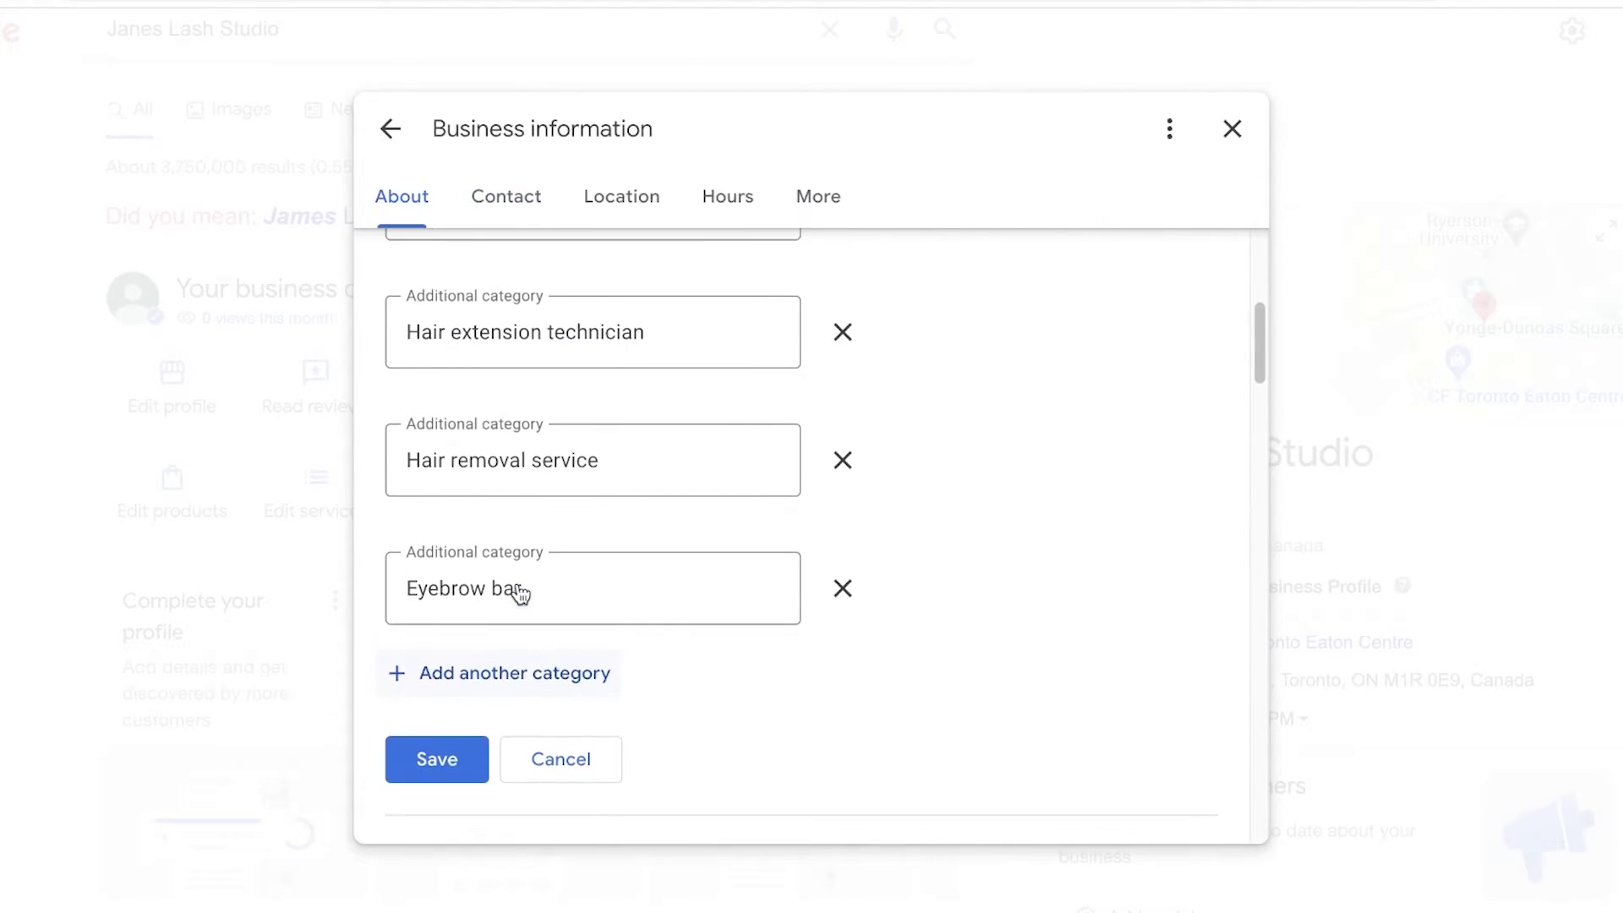
pyautogui.scroll(3, 923, 634)
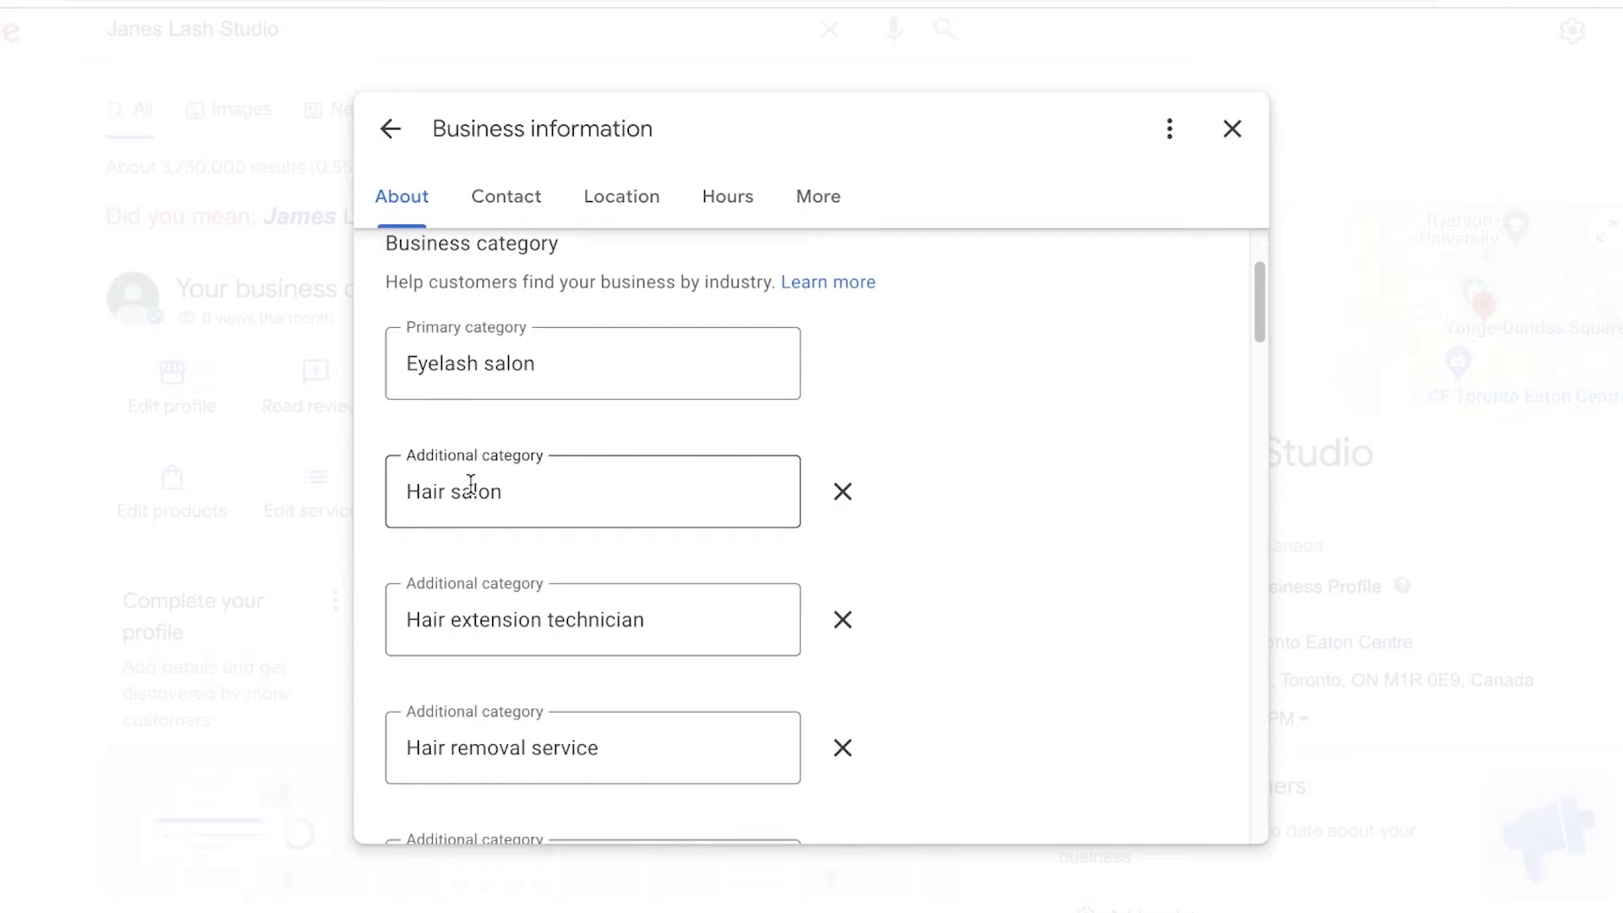
pyautogui.scroll(-3, 470, 484)
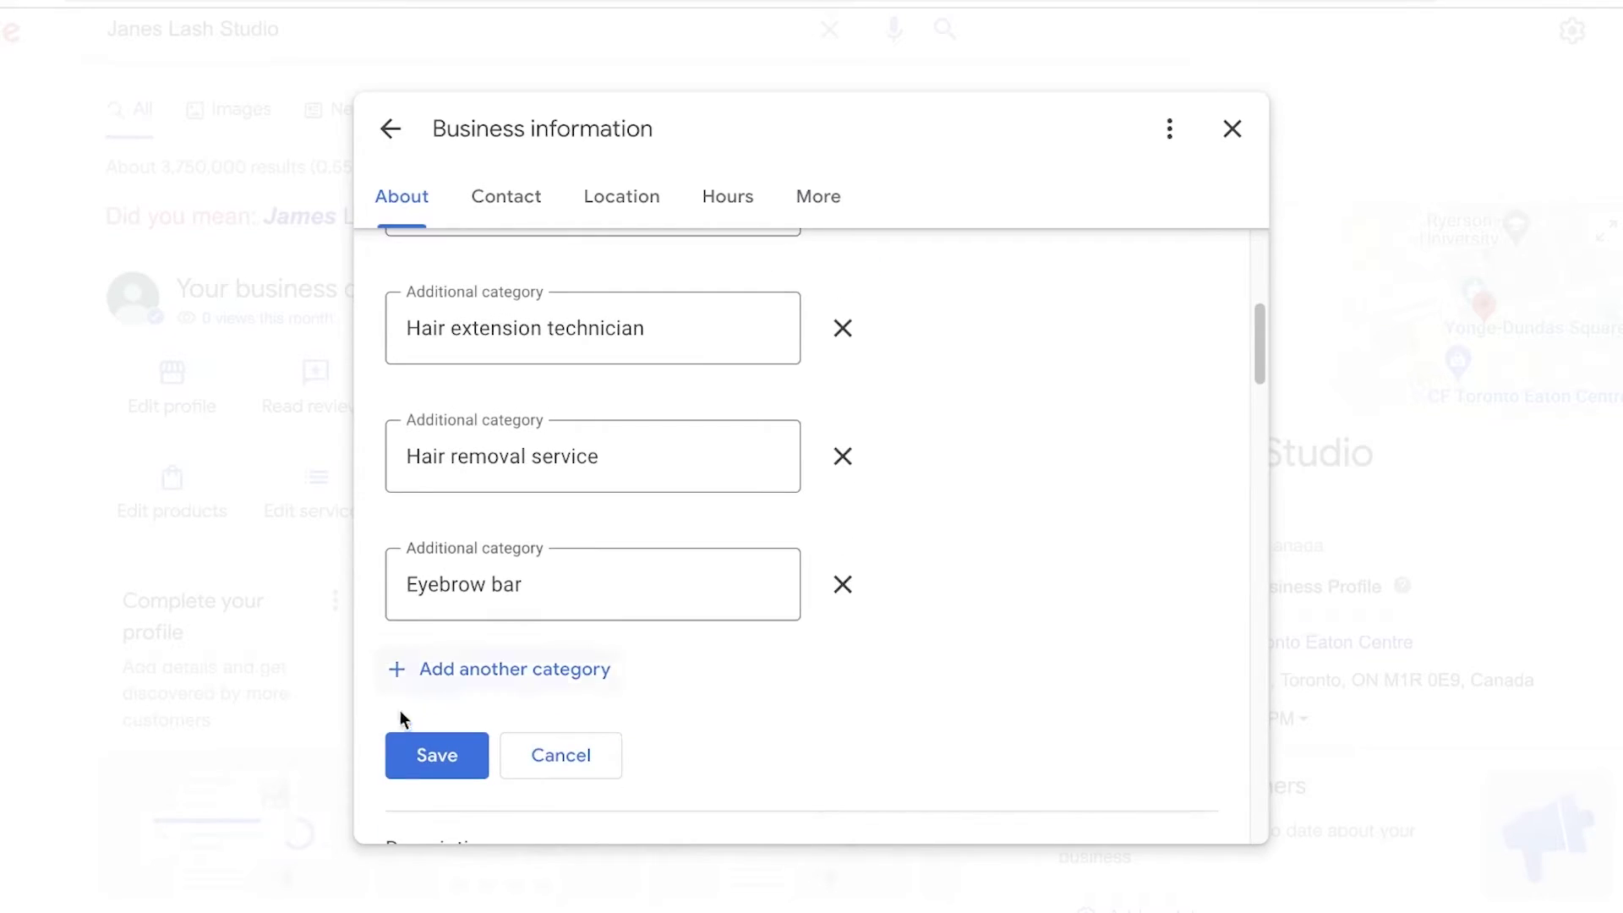
pyautogui.click(437, 773)
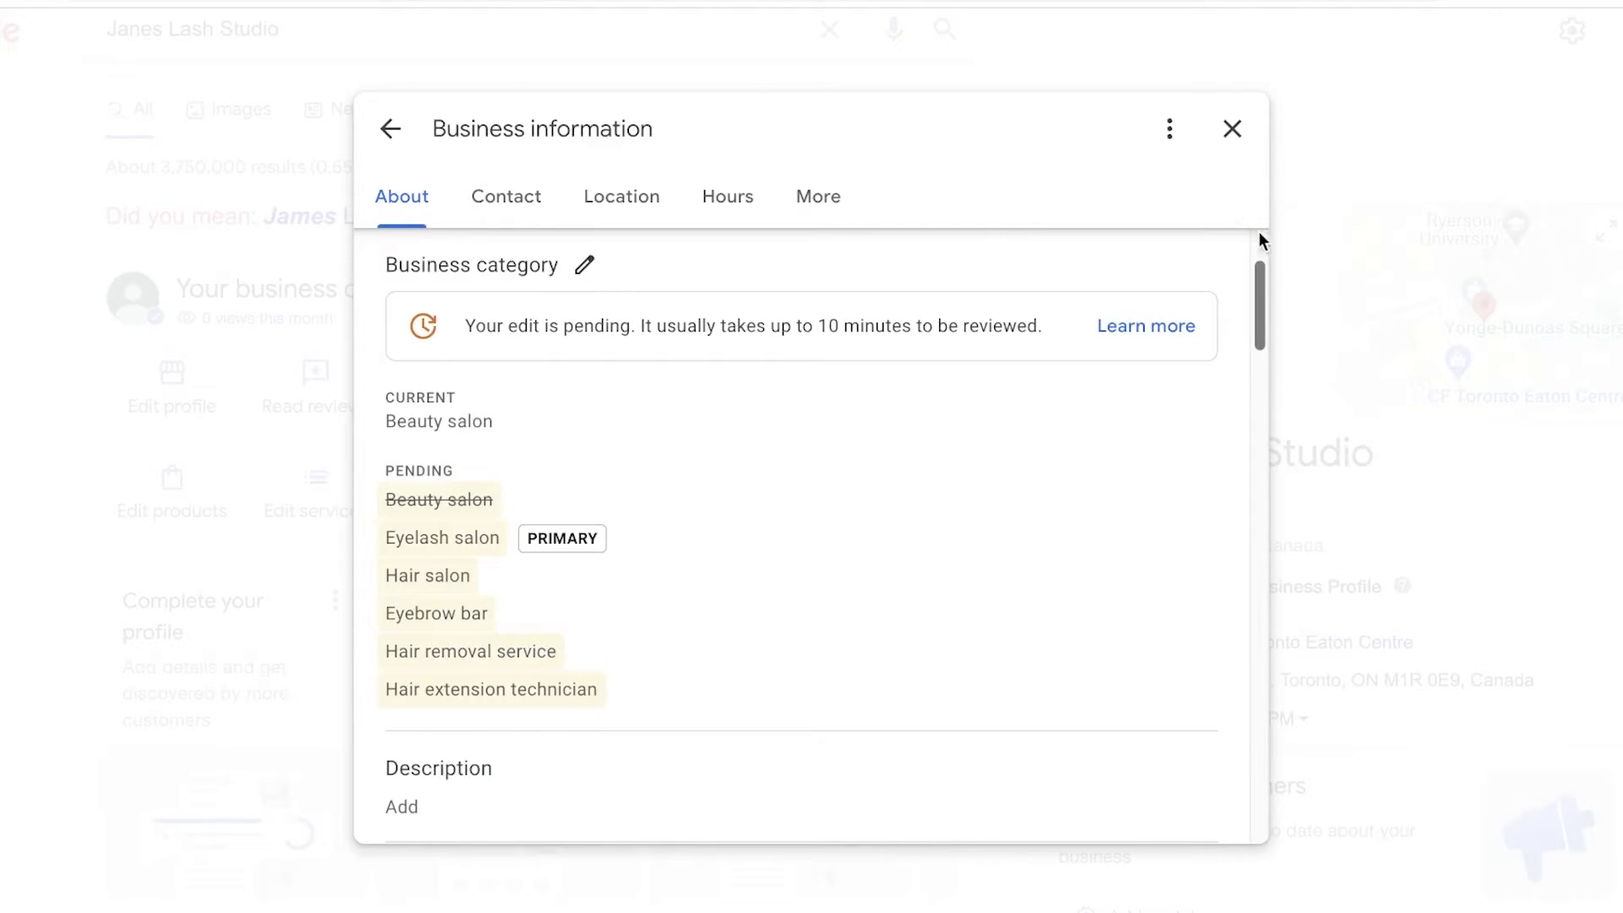
pyautogui.press('Escape')
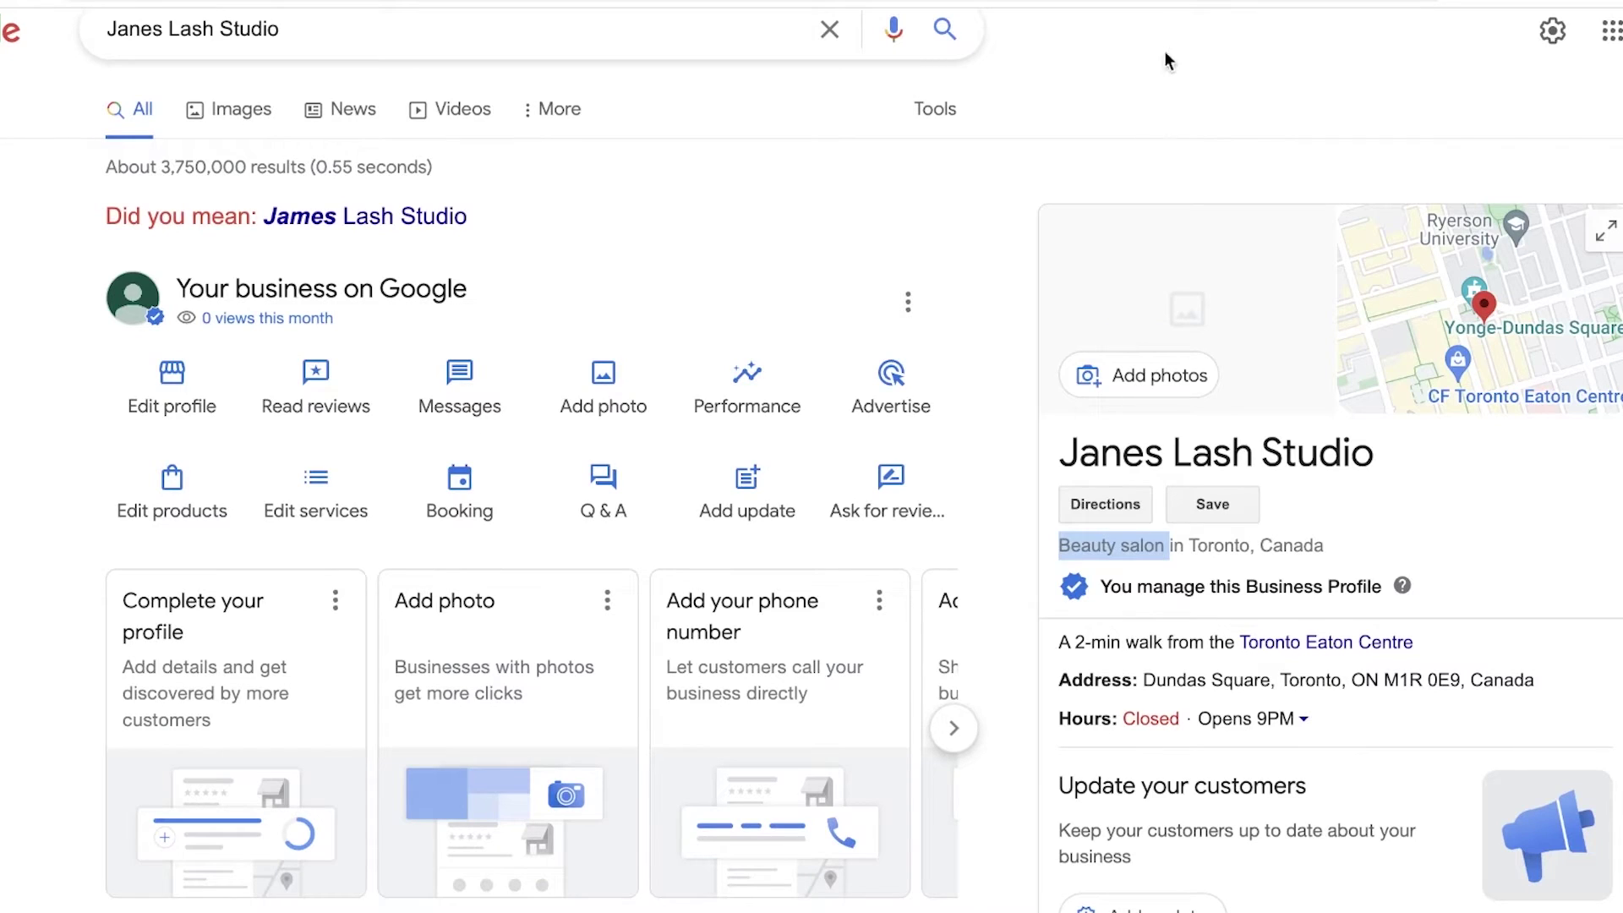
pyautogui.scroll(-1, 1209, 472)
pyautogui.click(1156, 455)
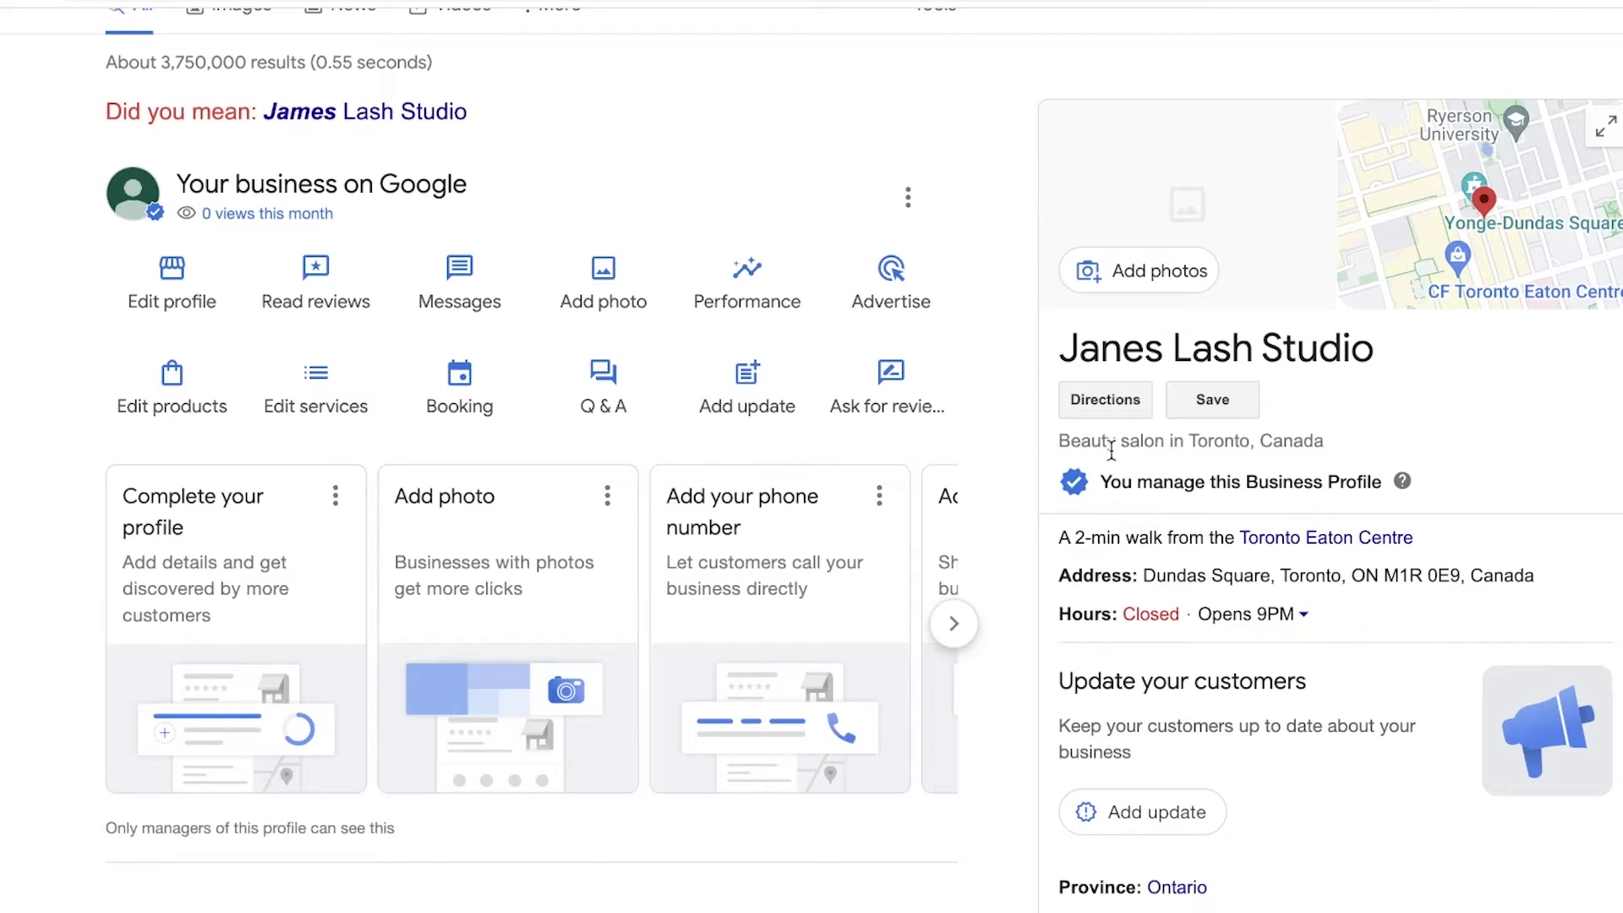
pyautogui.moveTo(1071, 441); pyautogui.dragTo(1170, 459)
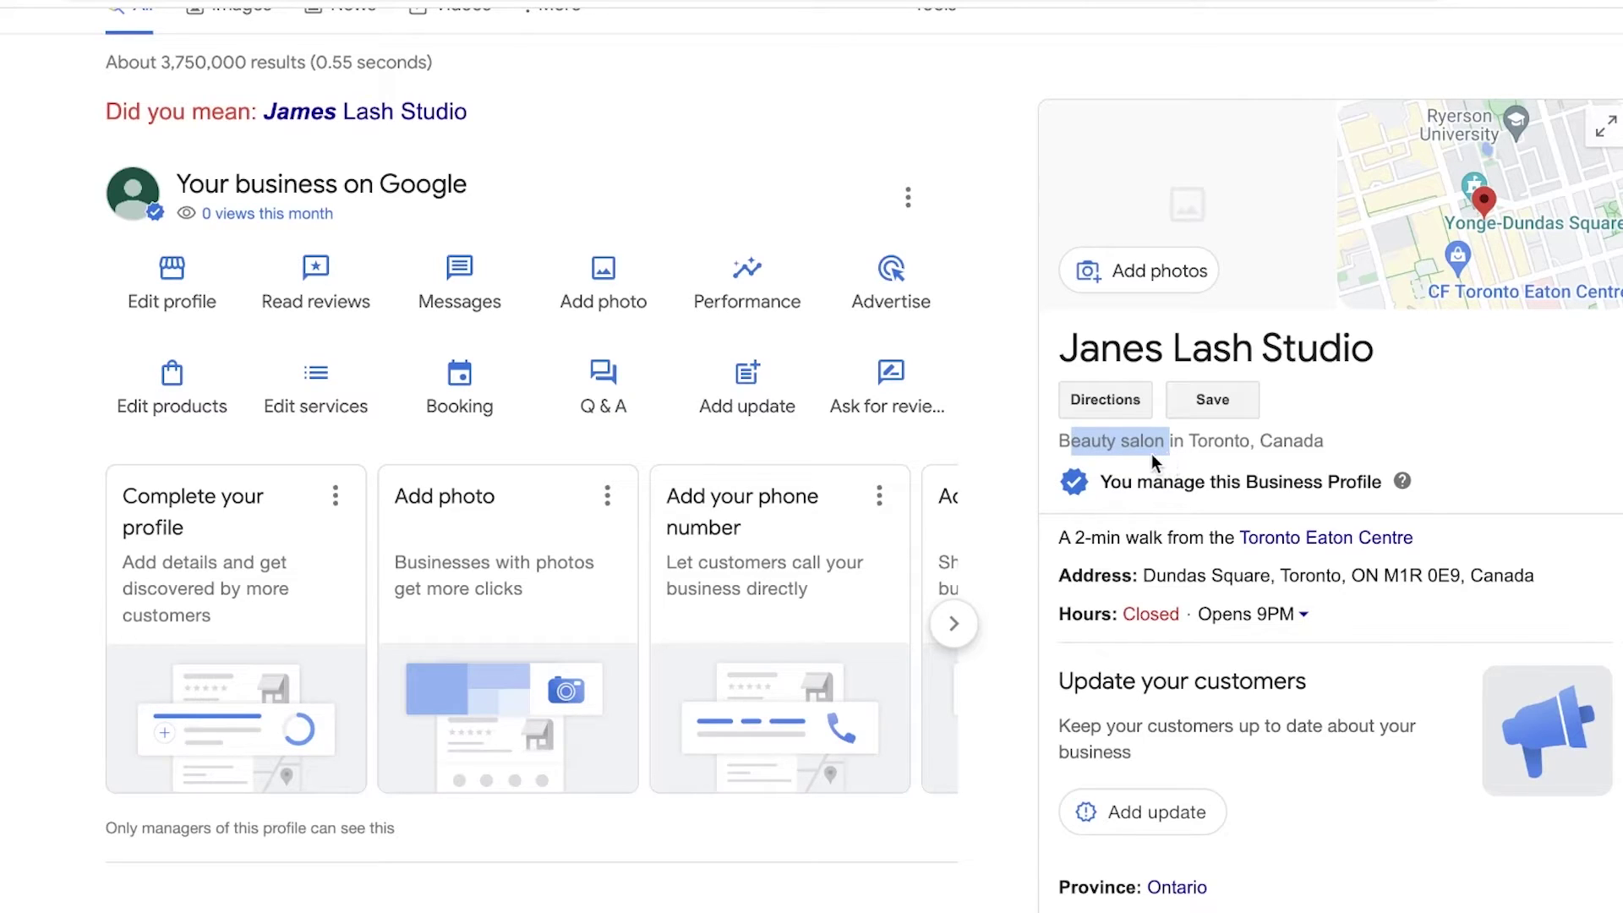
pyautogui.moveTo(1060, 440); pyautogui.dragTo(1165, 450)
# Open Janes Lash Studio's location in Google Maps and pan to its pin near Dundas and Yonge.
pyautogui.click(1459, 301)
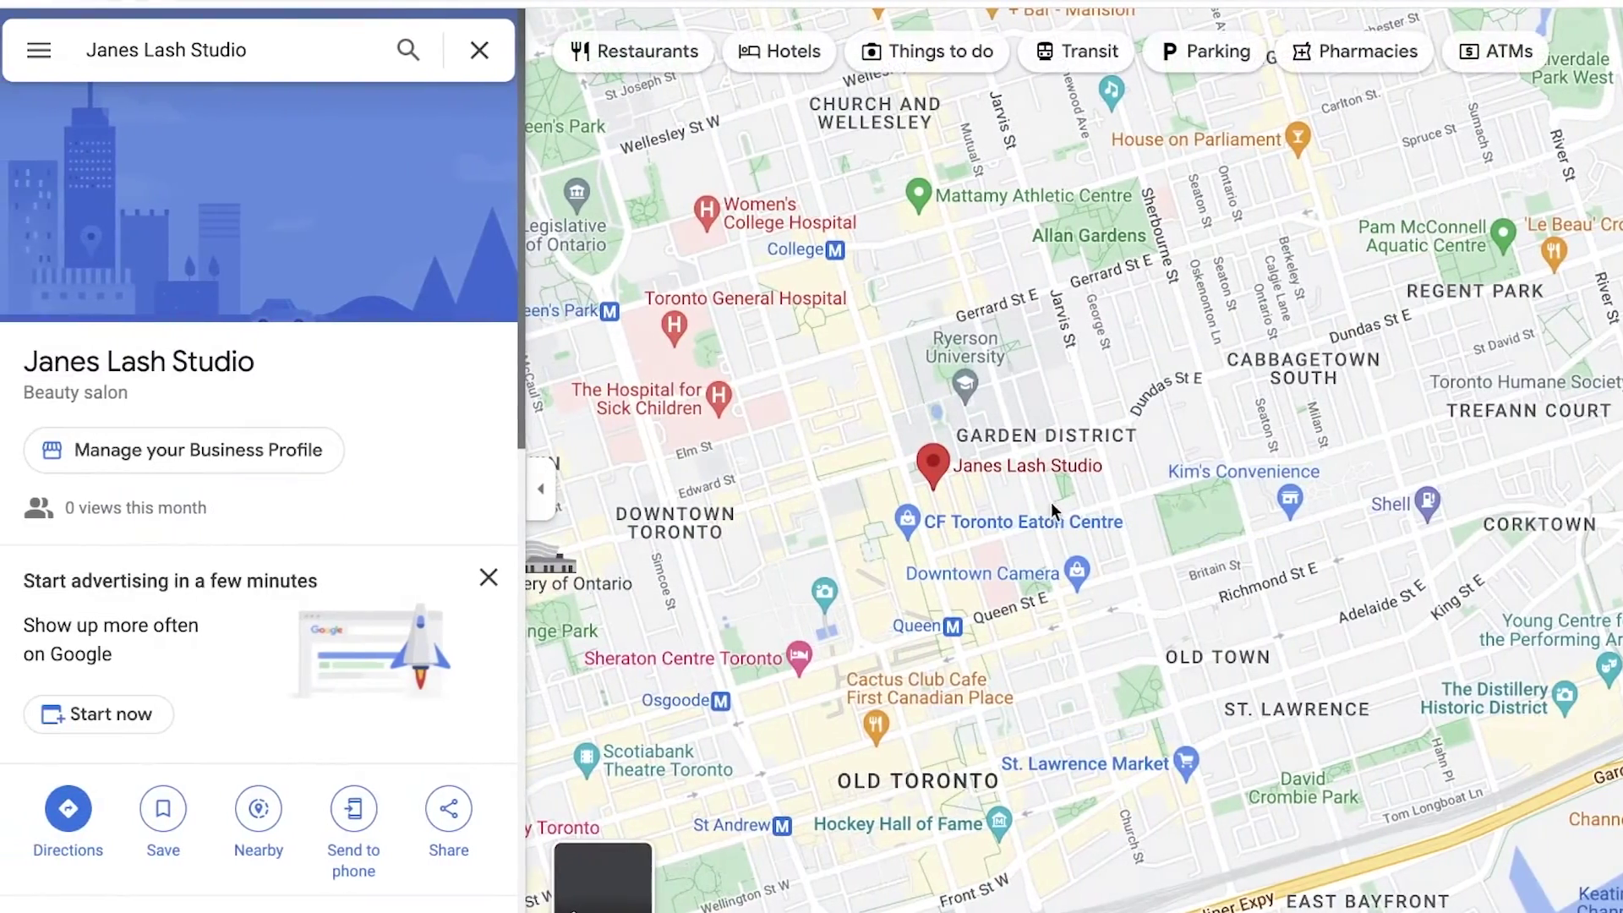
pyautogui.scroll(3, 1051, 502)
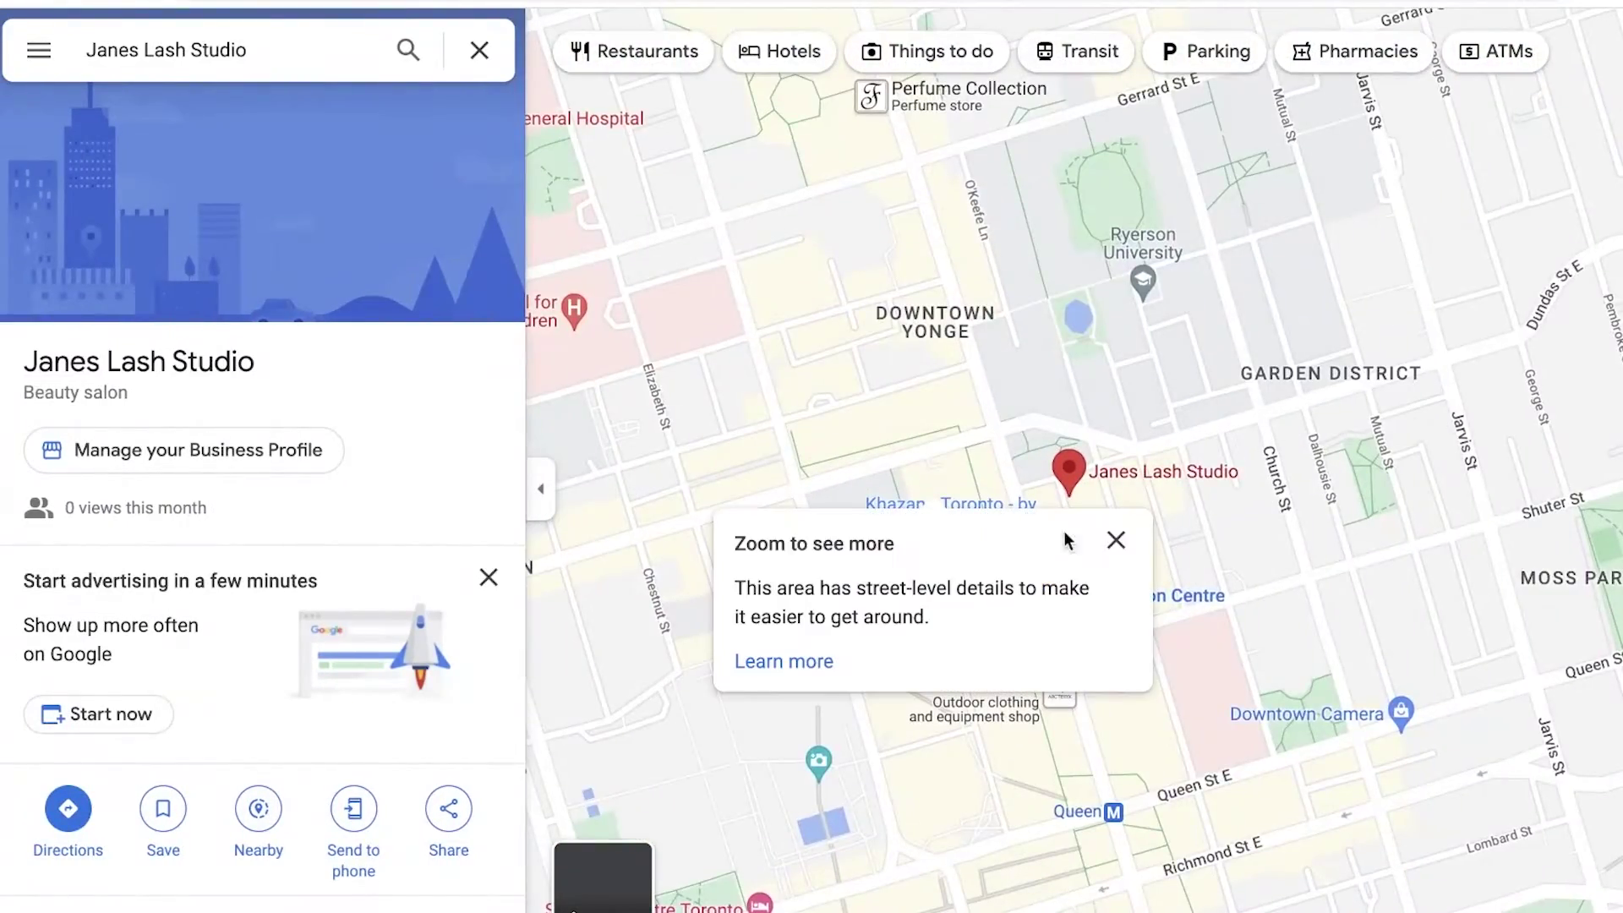
pyautogui.scroll(-5, 1064, 533)
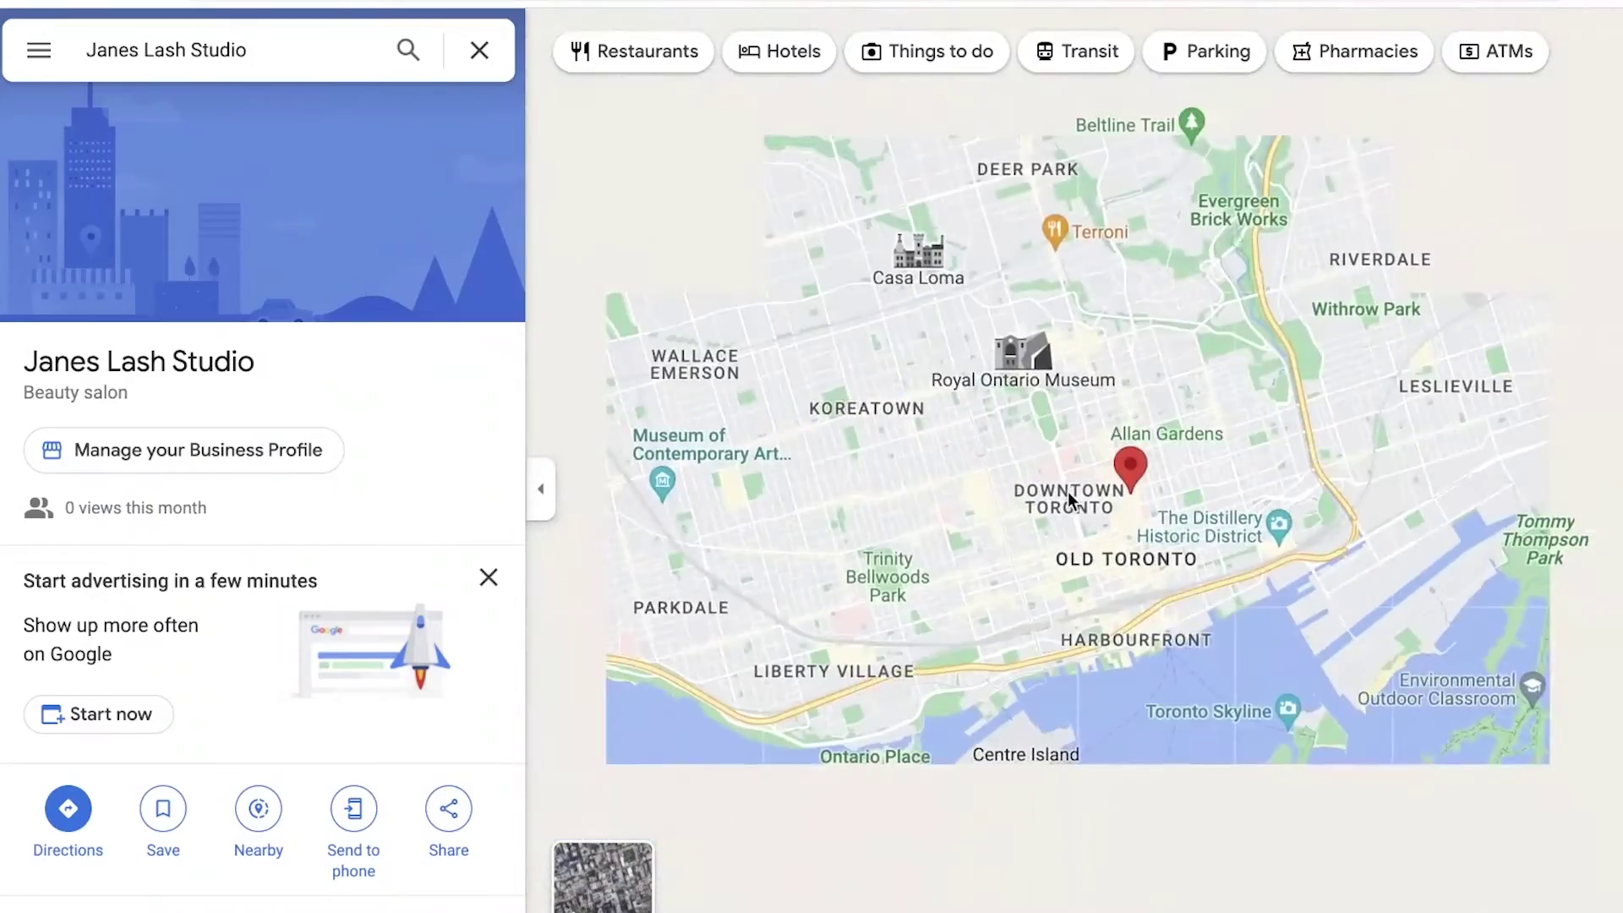
pyautogui.scroll(-2, 1068, 497)
pyautogui.scroll(5, 1068, 494)
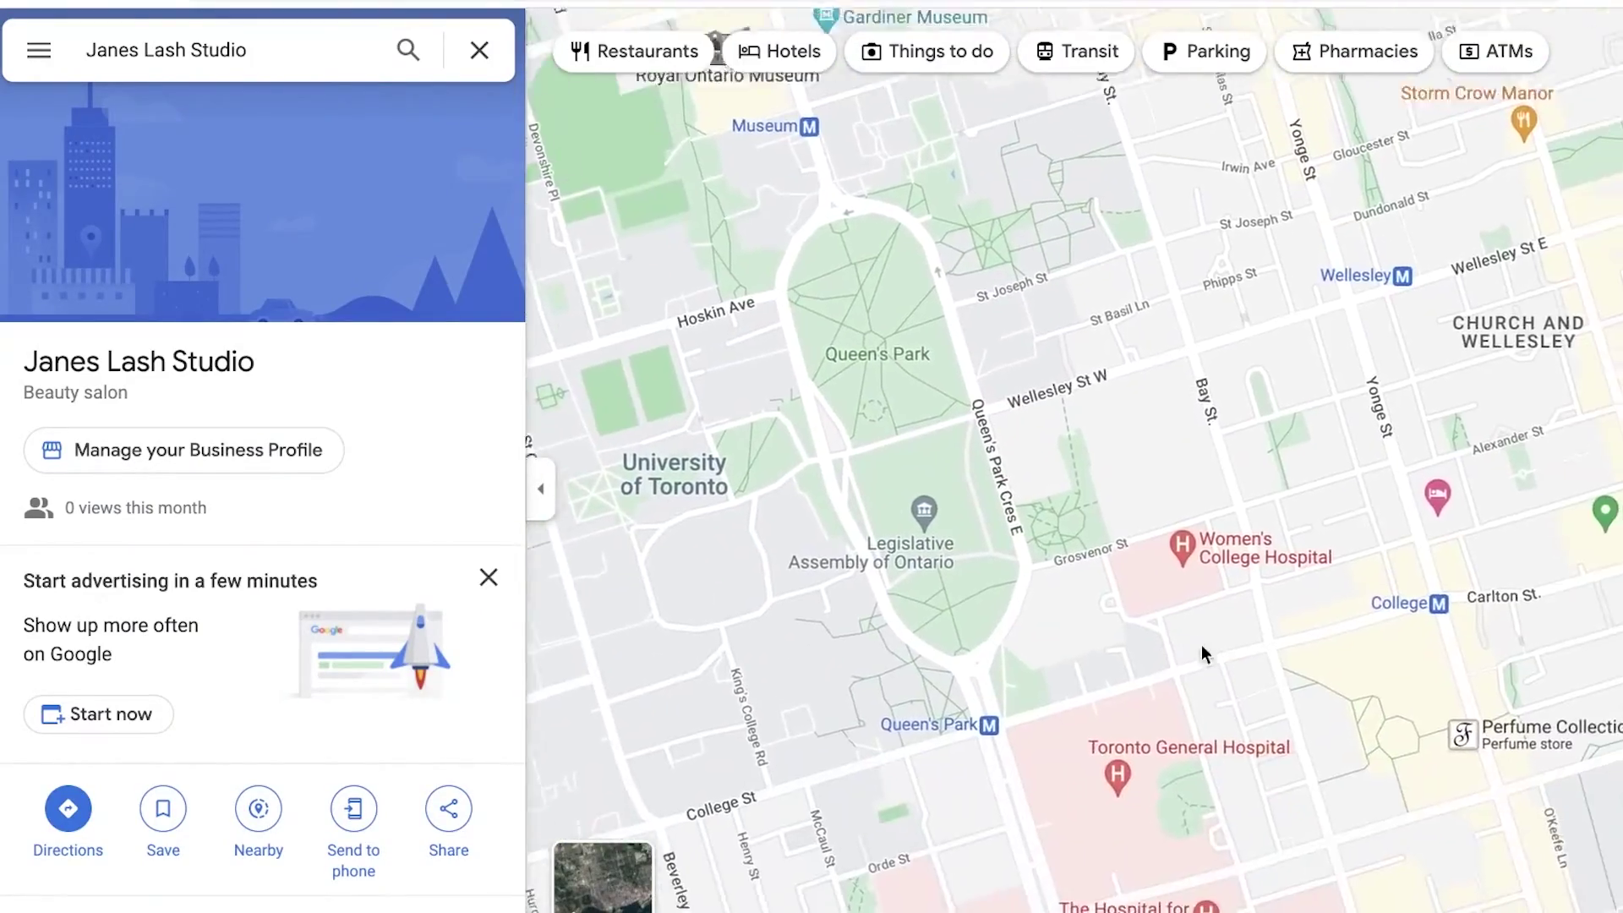
pyautogui.moveTo(1205, 653); pyautogui.dragTo(886, 268)
pyautogui.moveTo(1189, 744); pyautogui.dragTo(1189, 526)
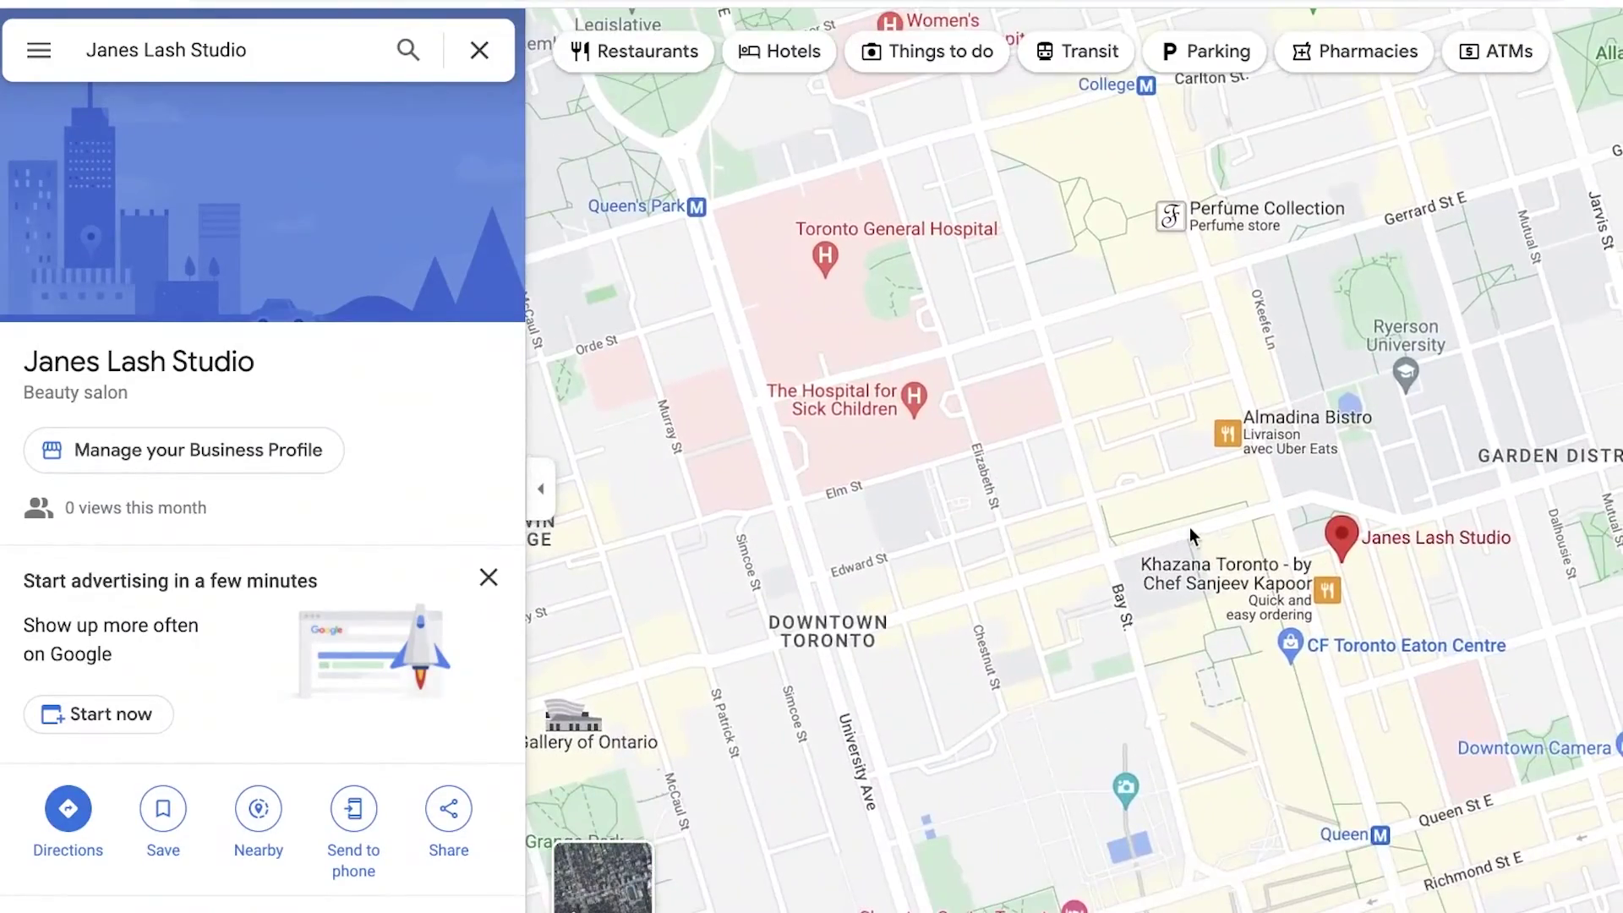
pyautogui.scroll(2, 1195, 530)
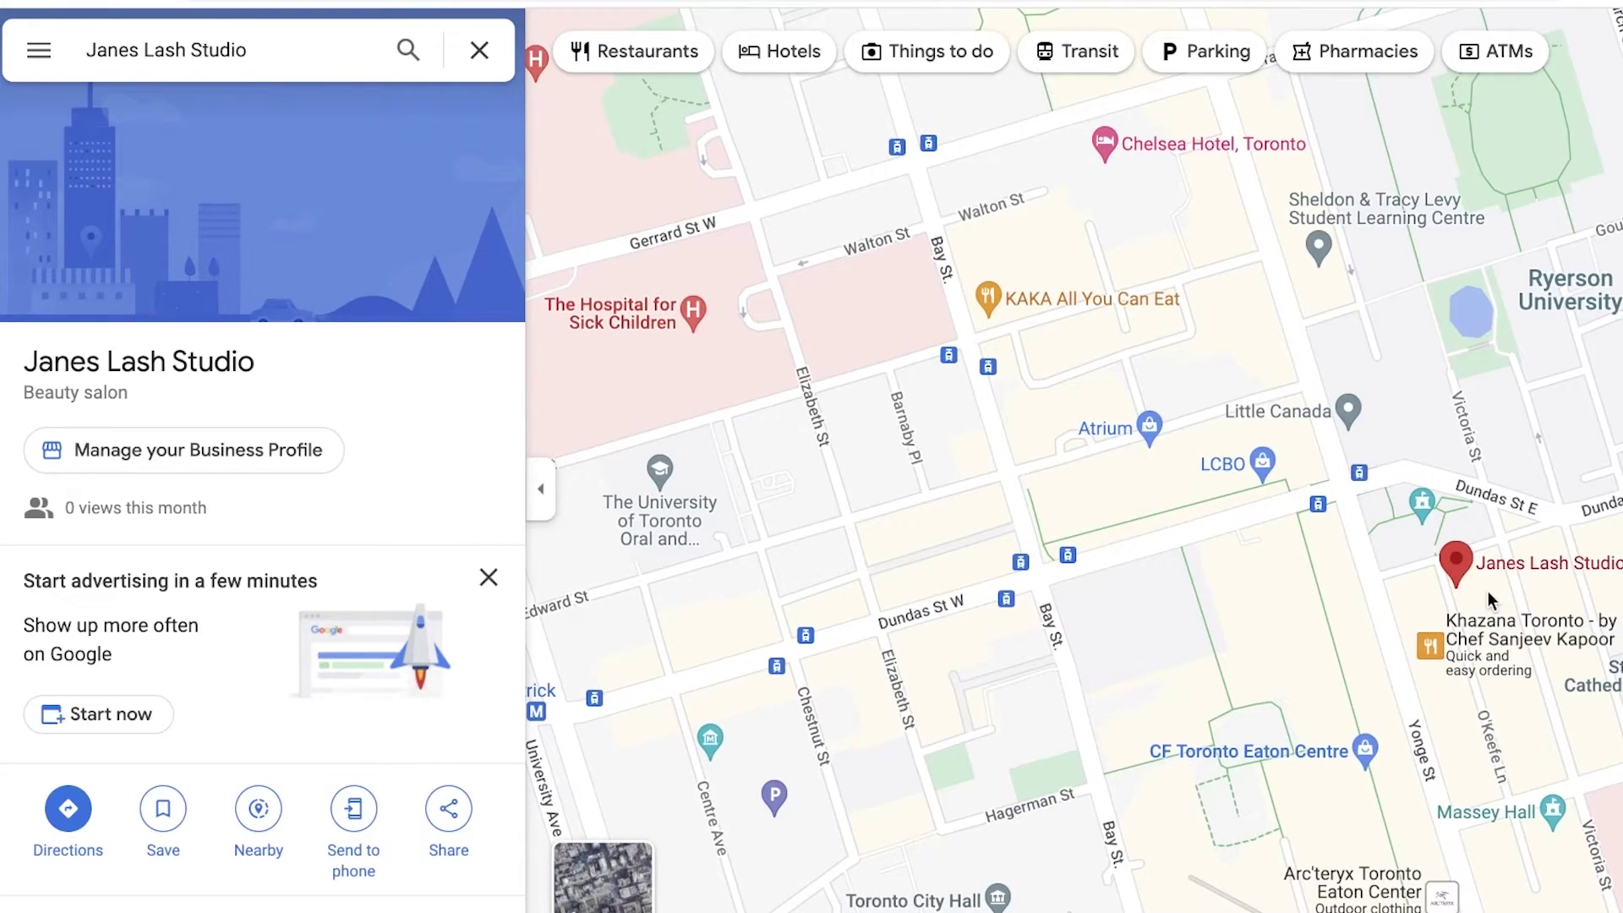